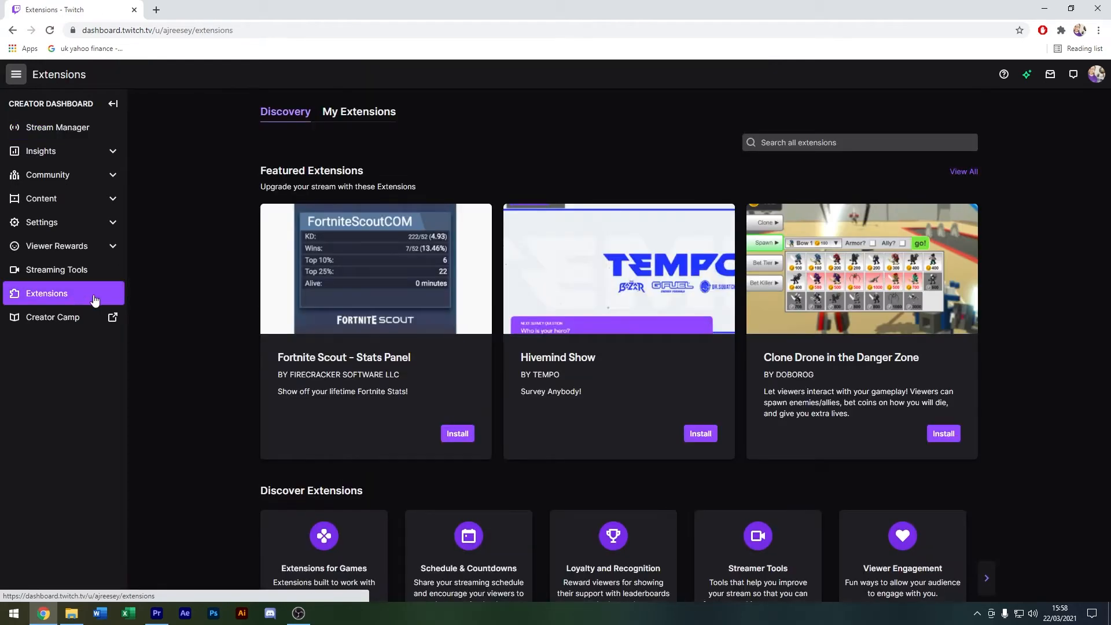
Search all Twitch extensions for "Sound Alerts".
left_click(813, 142)
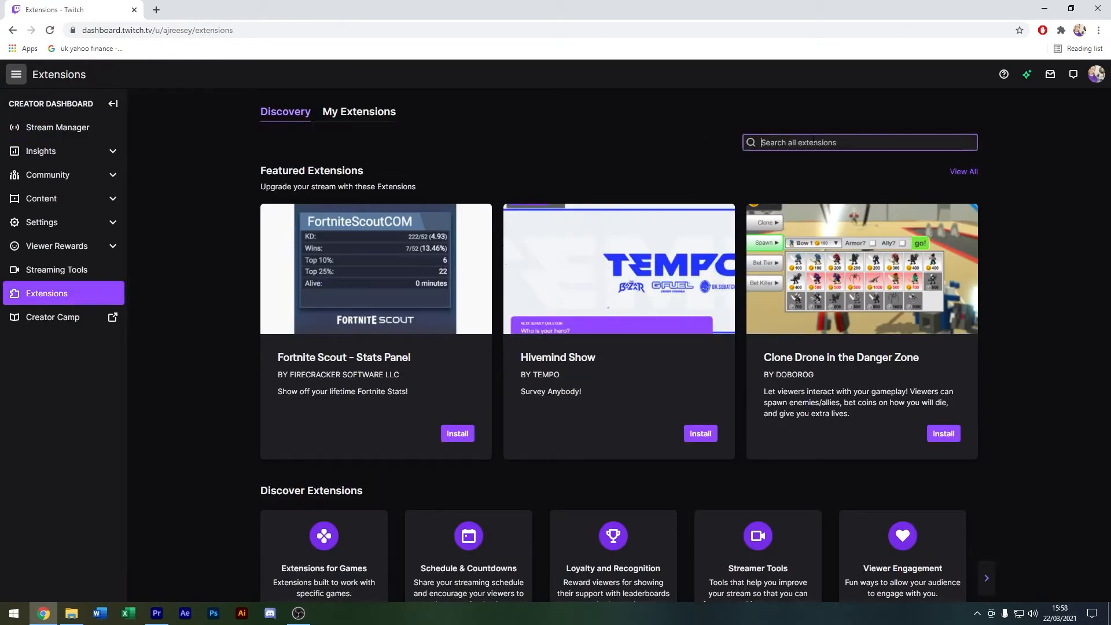
type("Sound Alerts")
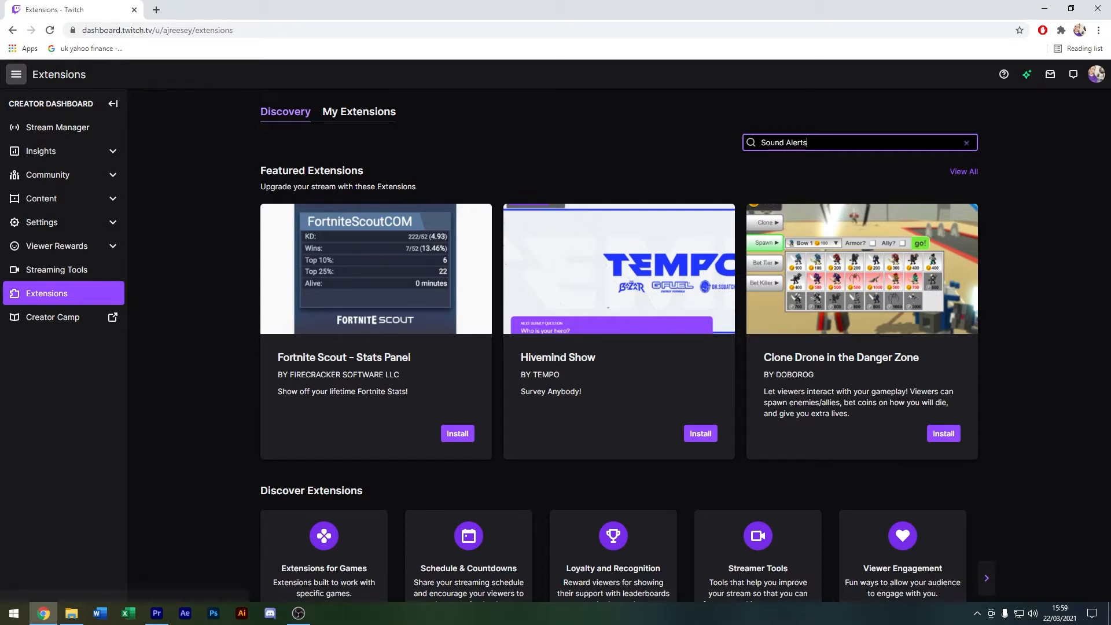
key("Return")
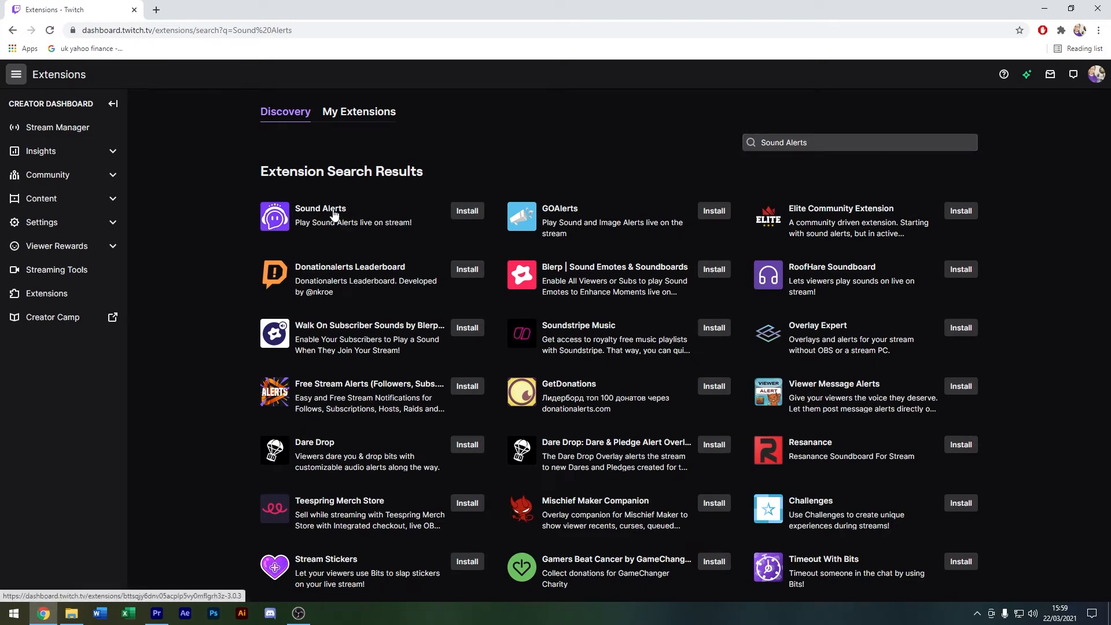
Install the Sound Alerts extension and start its configuration on the Sound Alerts site.
left_click(468, 212)
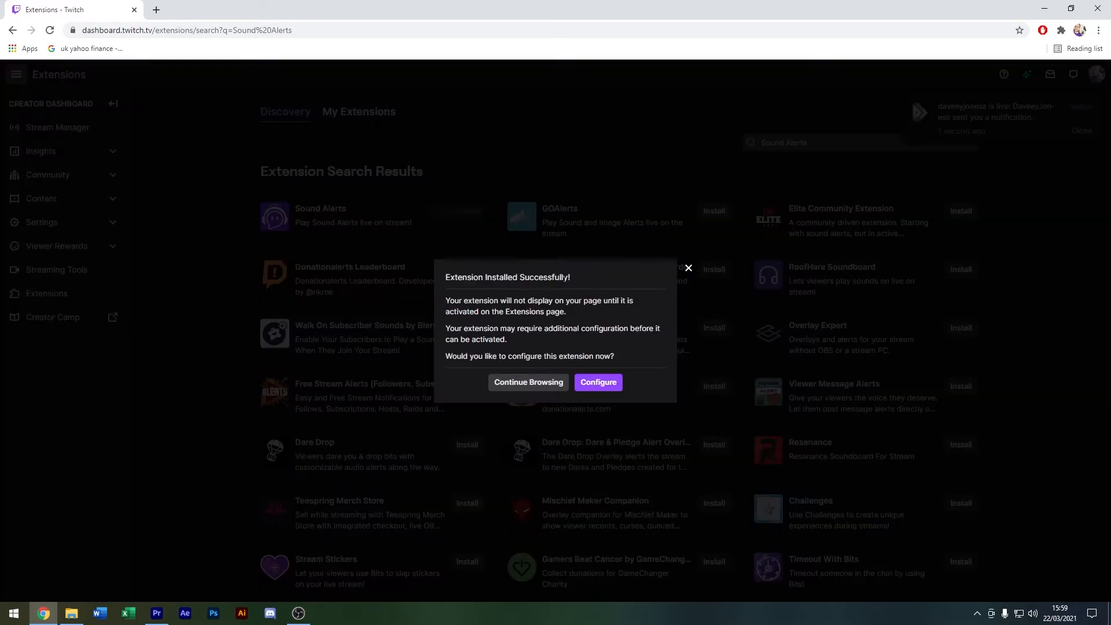
left_click(613, 385)
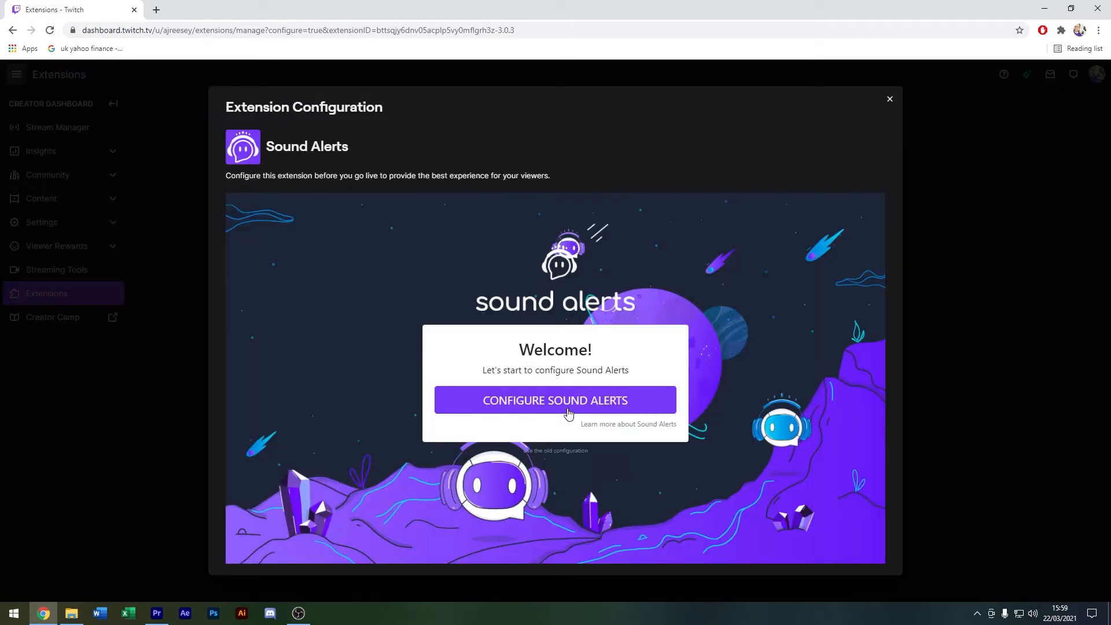
left_click(569, 408)
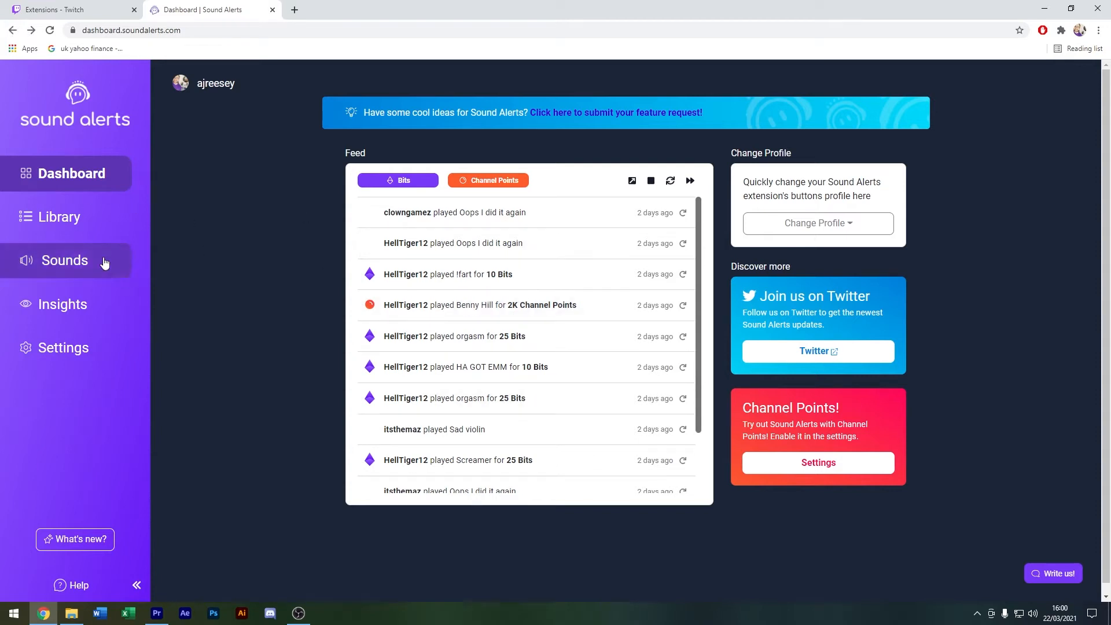
Browse the sounds library, filtering by the Funny, Surprised and Angry types, and look through the matching sounds.
left_click(82, 223)
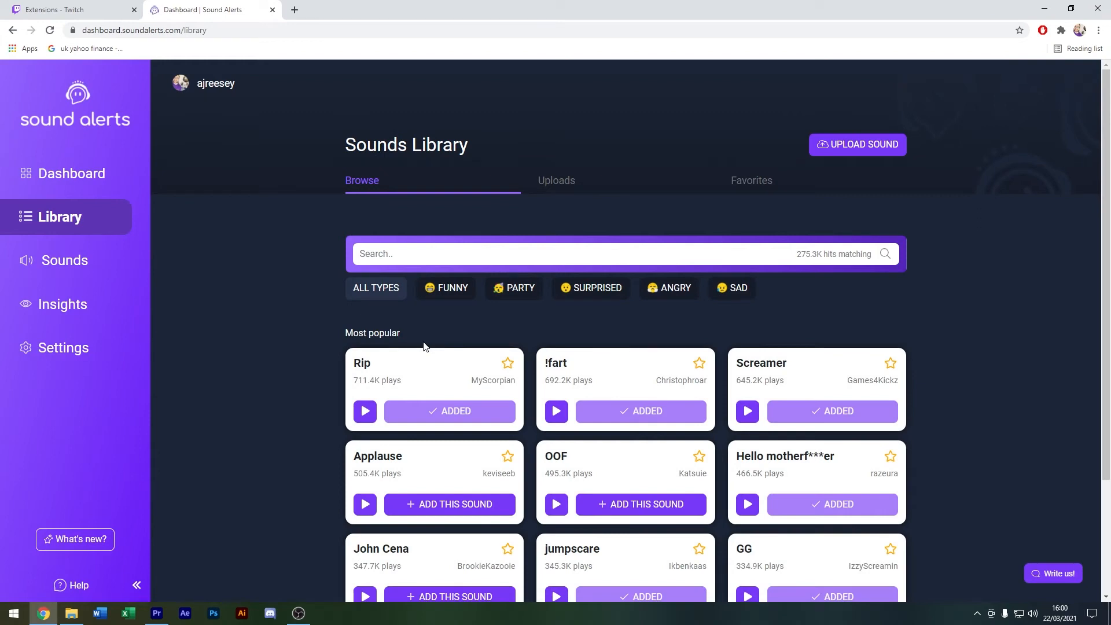
left_click(454, 290)
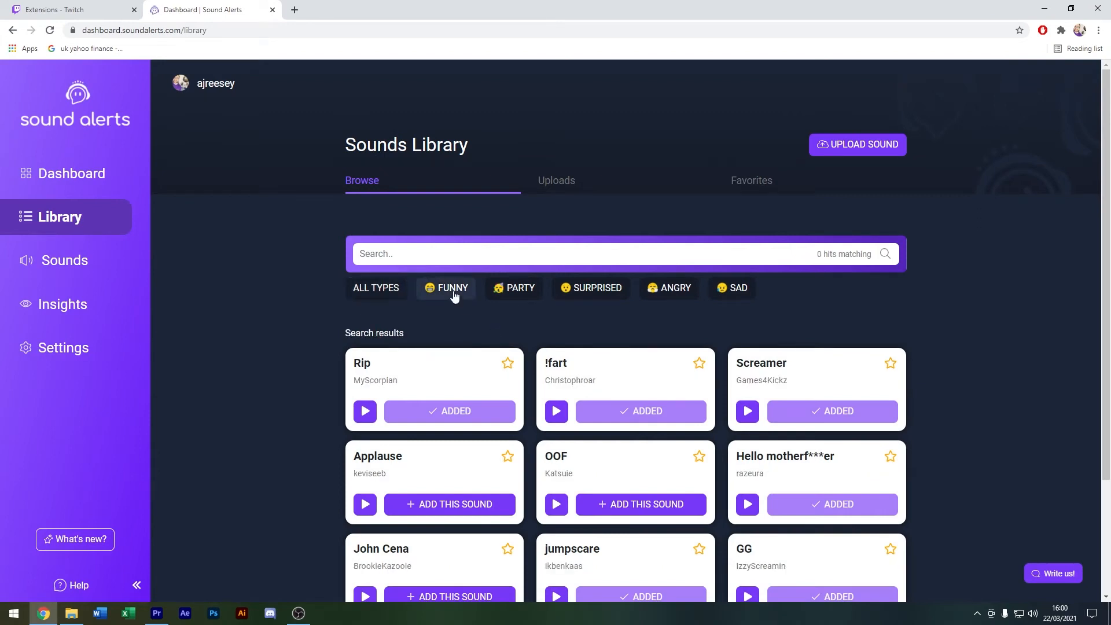
left_click(593, 289)
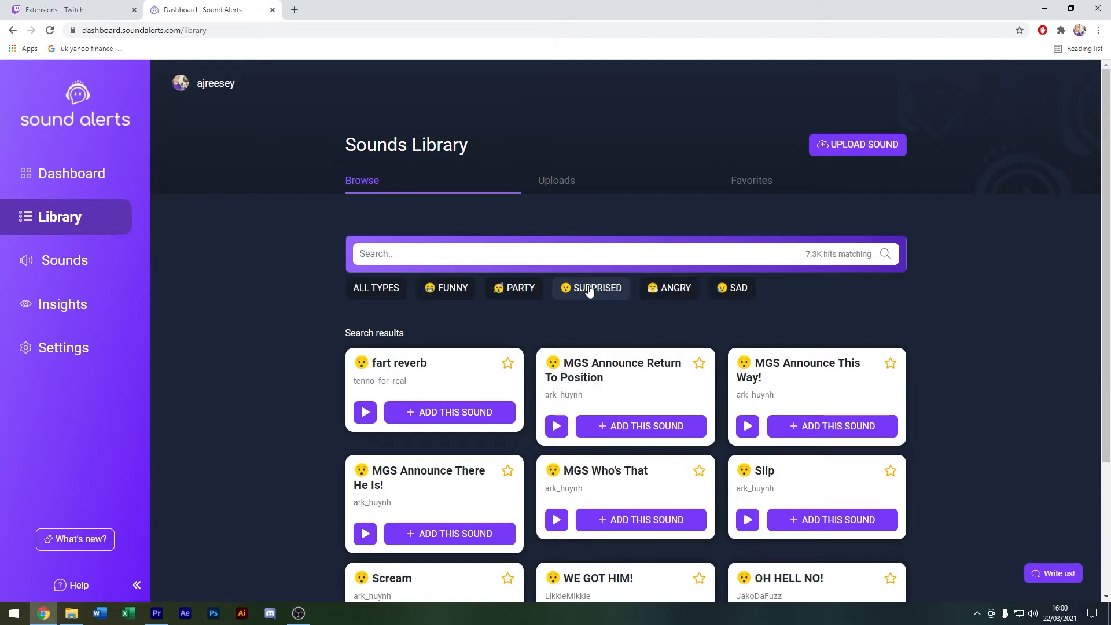
left_click(661, 290)
scroll(665, 312, "down", 1)
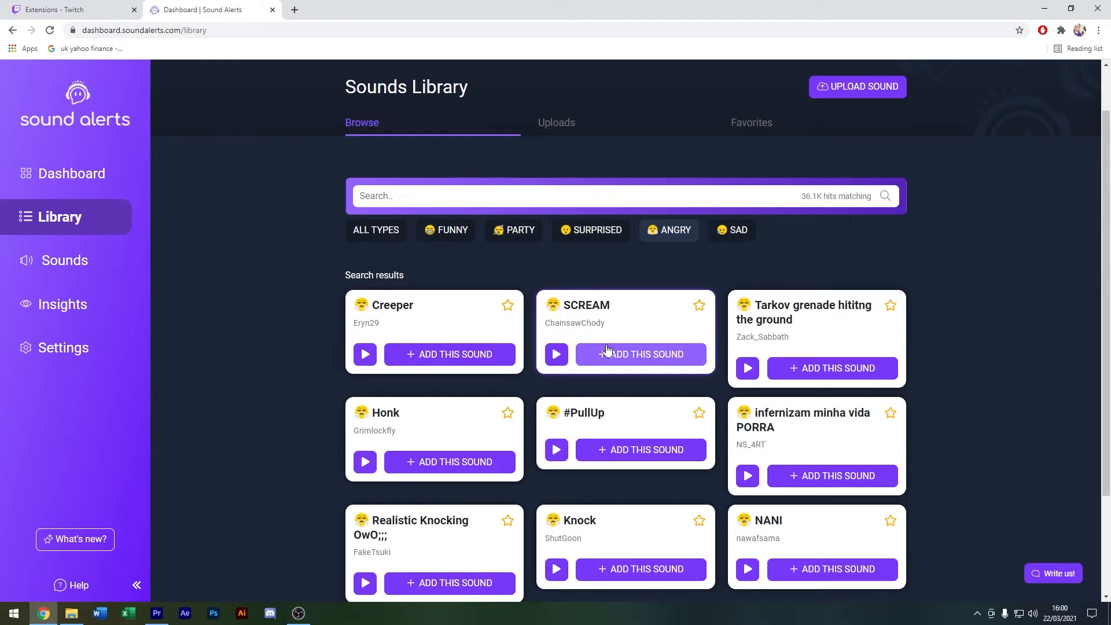
scroll(498, 389, "up", 1)
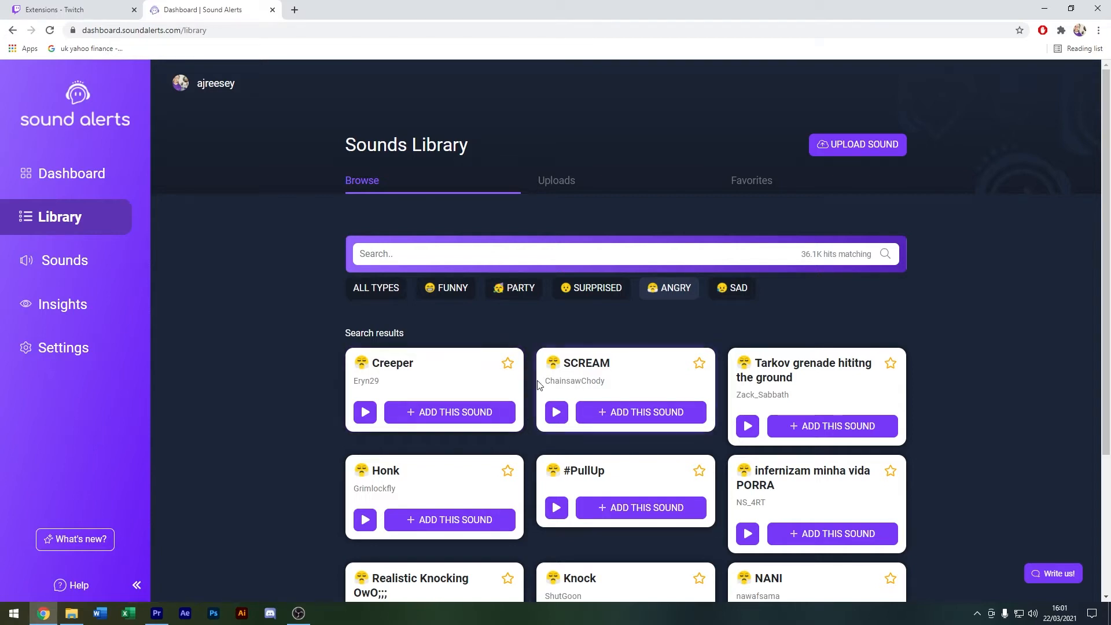
scroll(537, 382, "down", 1)
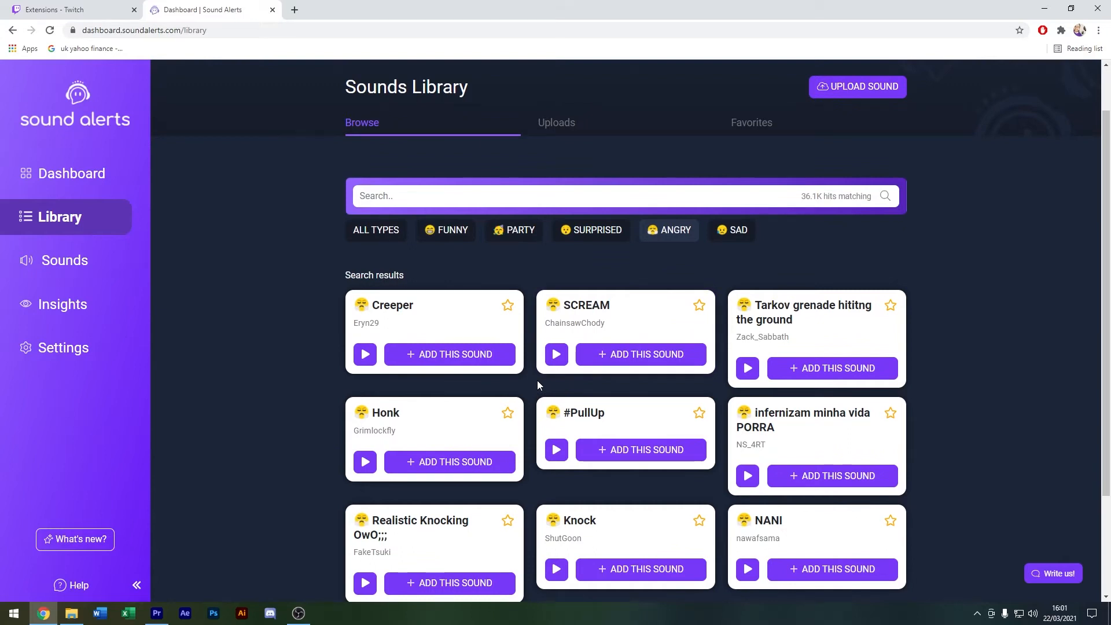
scroll(506, 374, "down", 2)
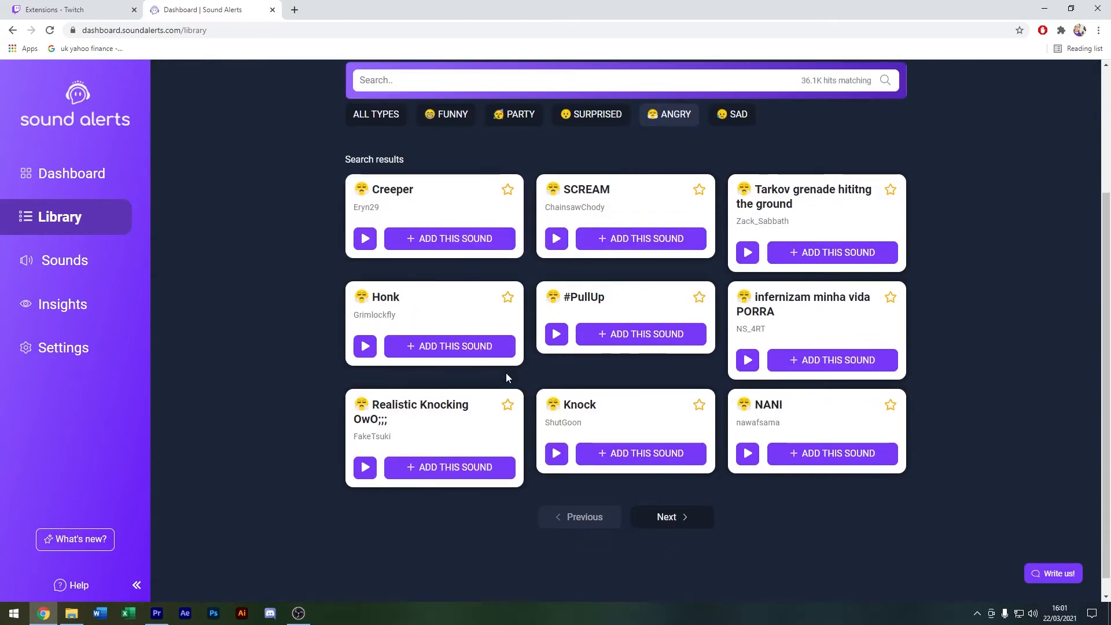
scroll(506, 377, "up", 3)
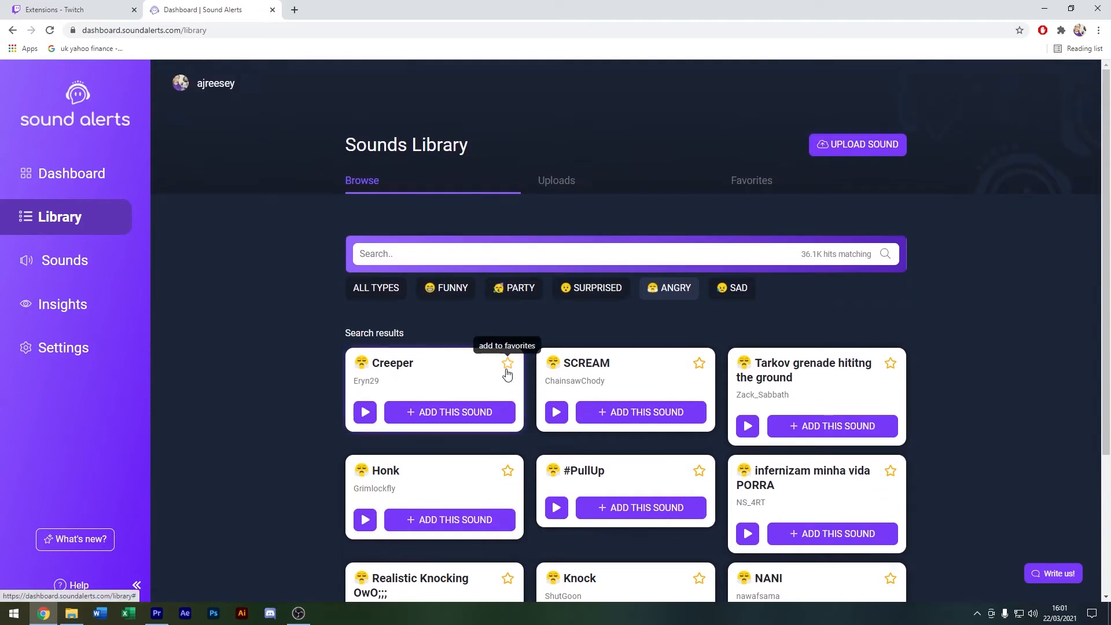
Review the active extension sounds, their Bits prices and the extension sounds limit.
left_click(79, 270)
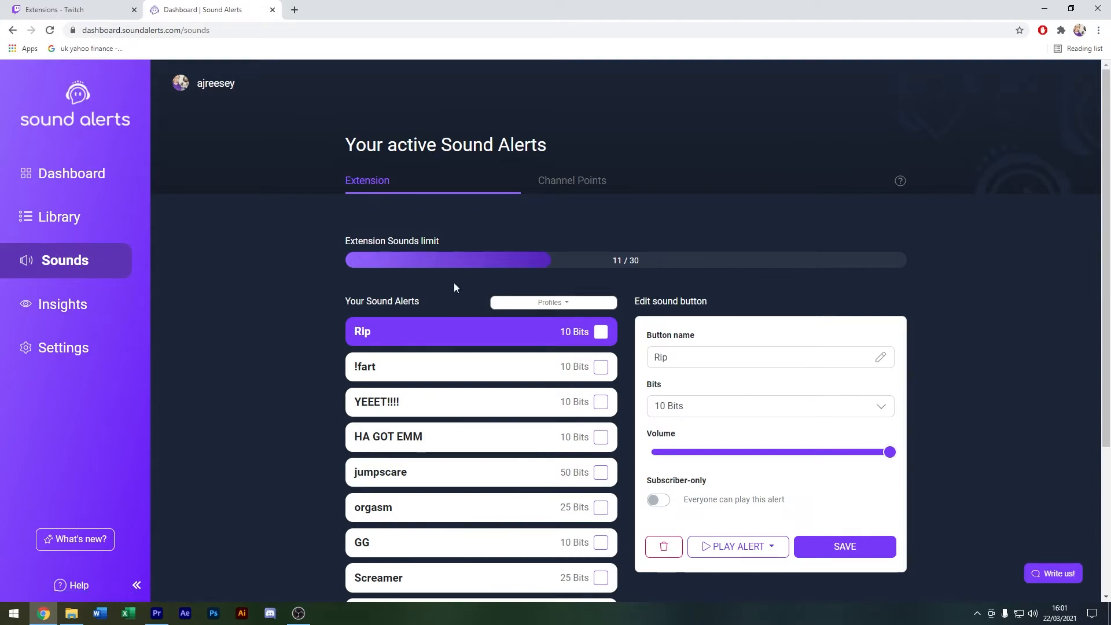
scroll(463, 384, "down", 1)
scroll(464, 385, "down", 2)
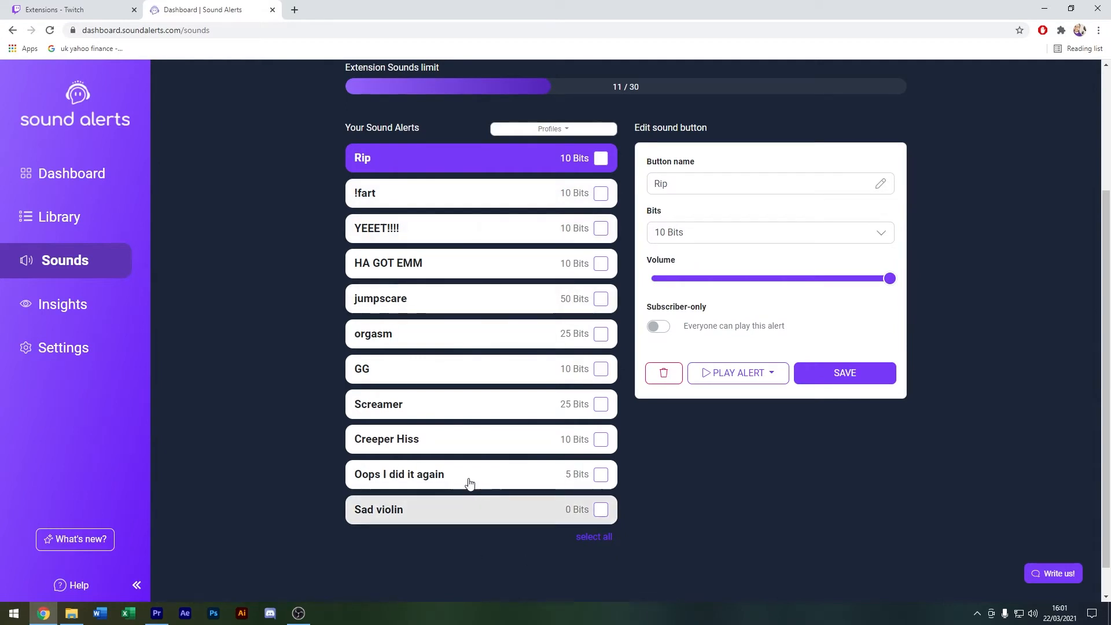
scroll(469, 486, "up", 2)
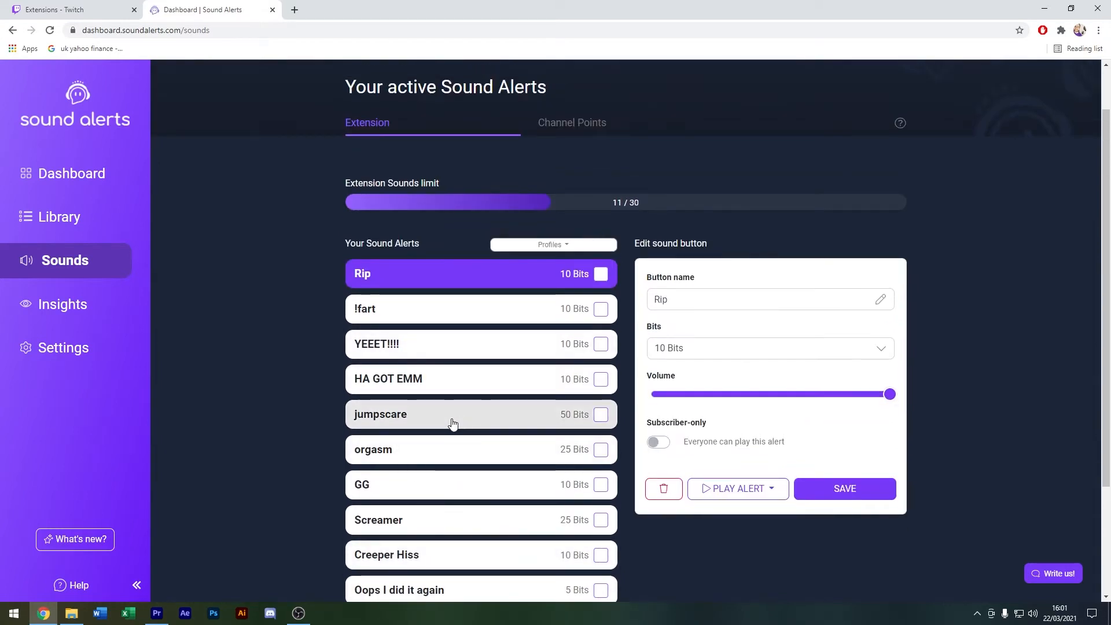
scroll(454, 424, "up", 1)
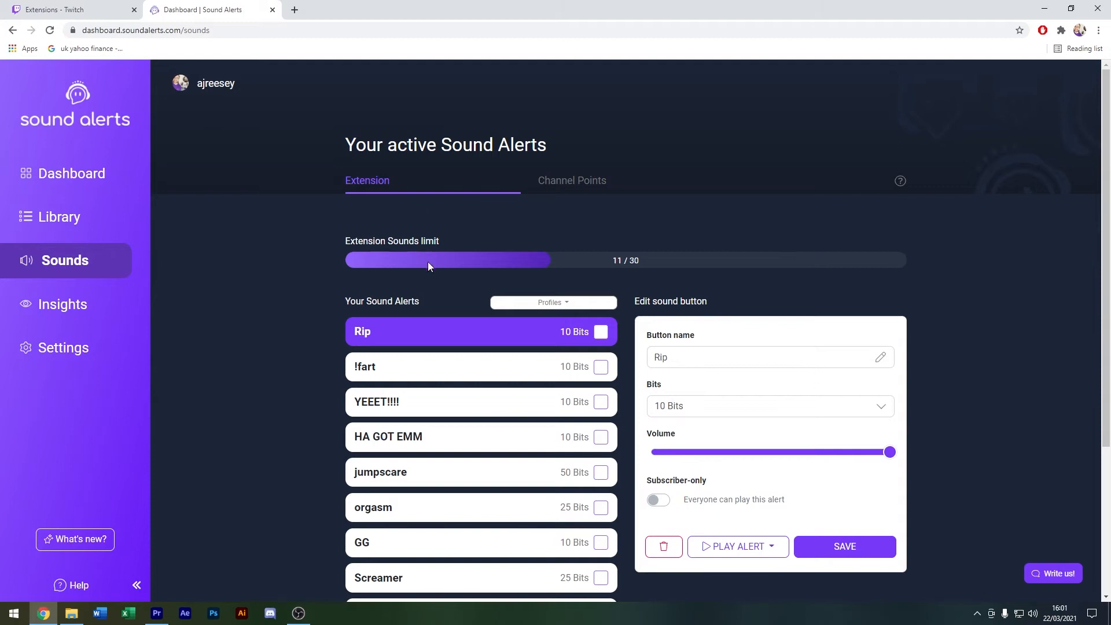
double_click(617, 261)
scroll(481, 431, "down", 1)
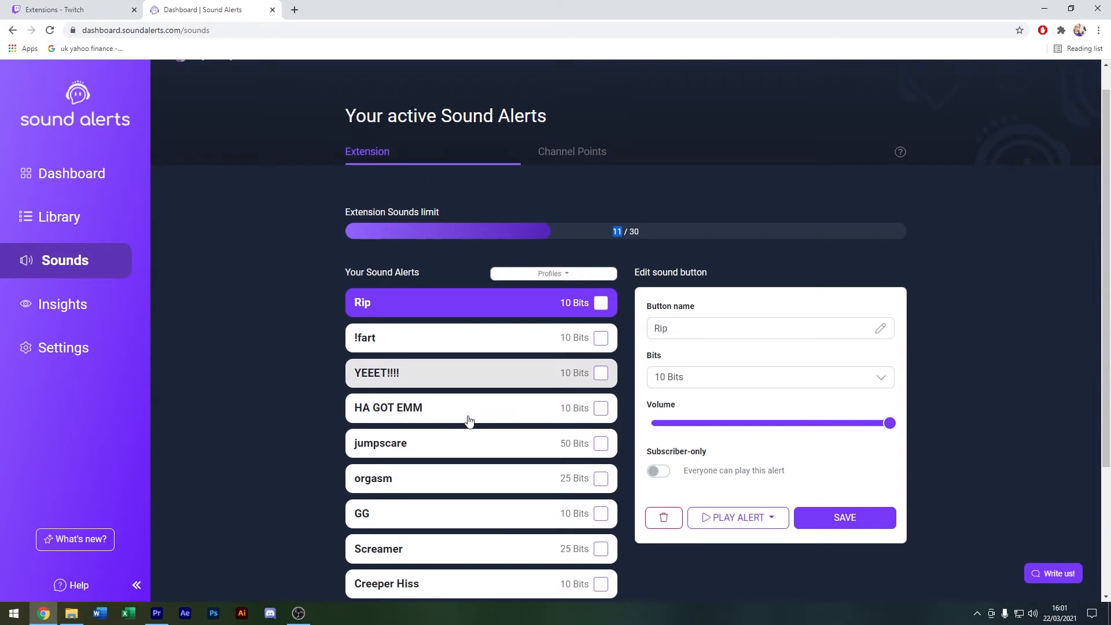
scroll(469, 421, "down", 1)
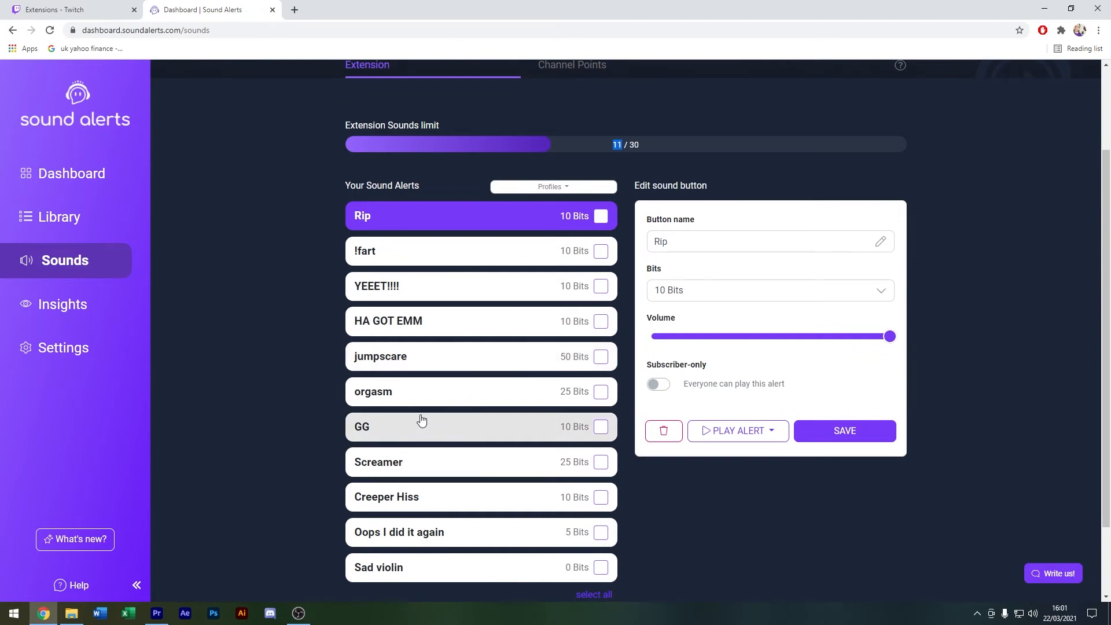
left_click(432, 67)
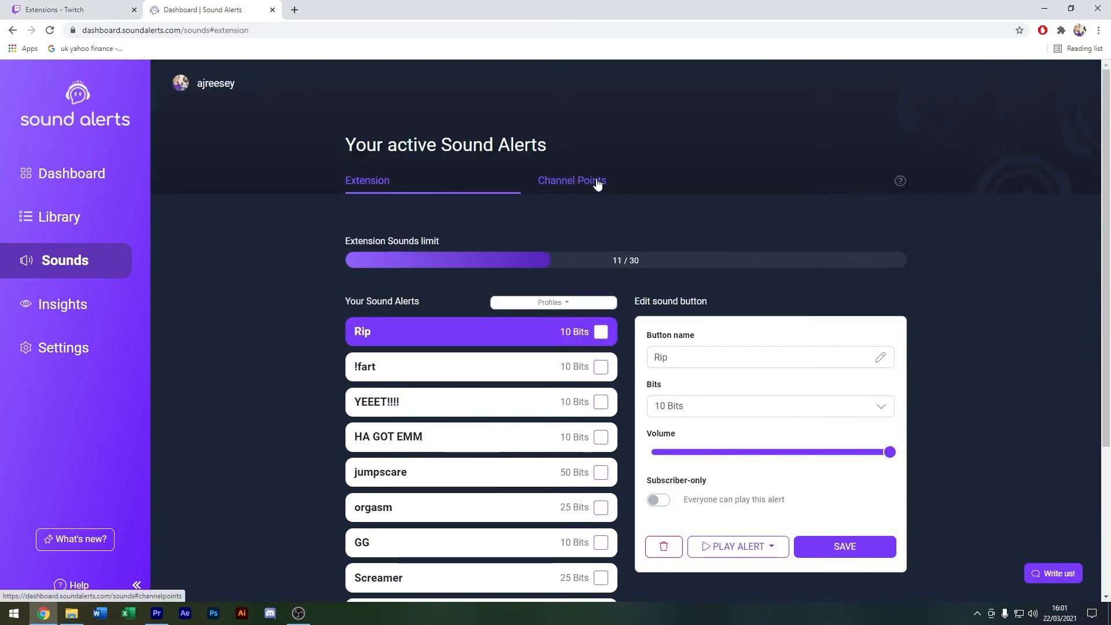
Review the active Channel Points sounds, their sound limit and the reward editing options.
left_click(598, 184)
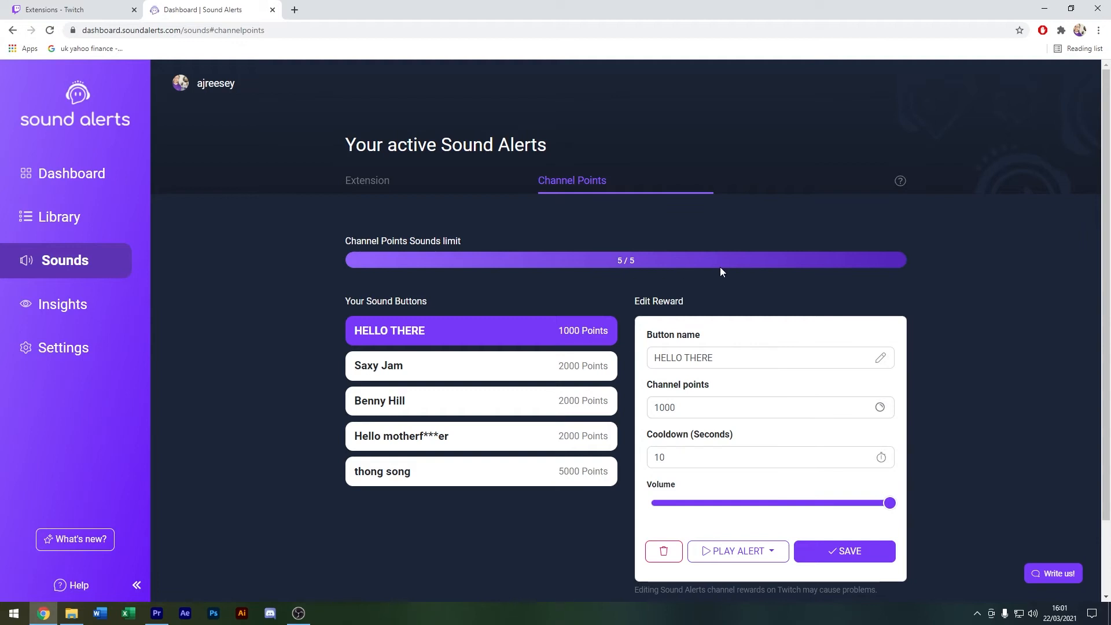
scroll(547, 286, "down", 1)
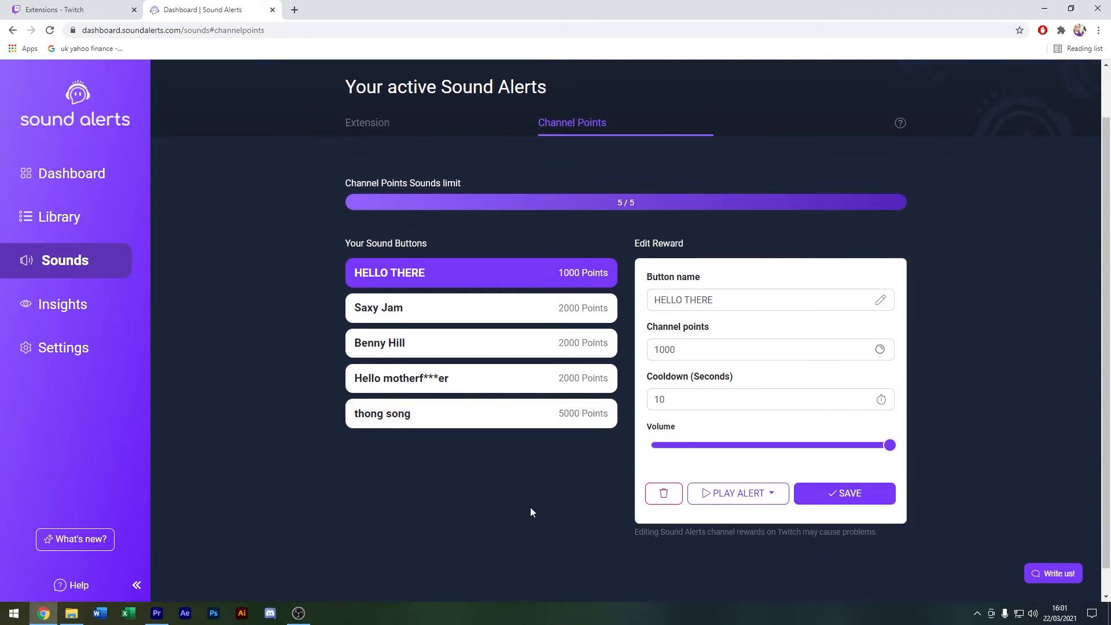
scroll(530, 507, "up", 1)
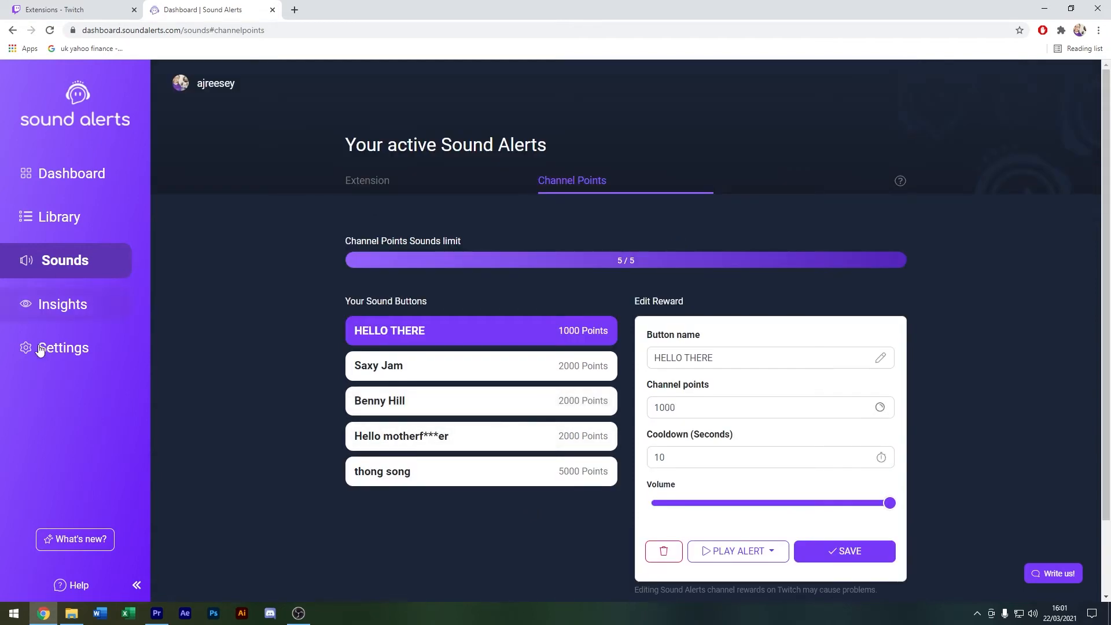
Set the extension theme color to Purple in the general settings and review the chat notification and Channel Points options.
left_click(67, 355)
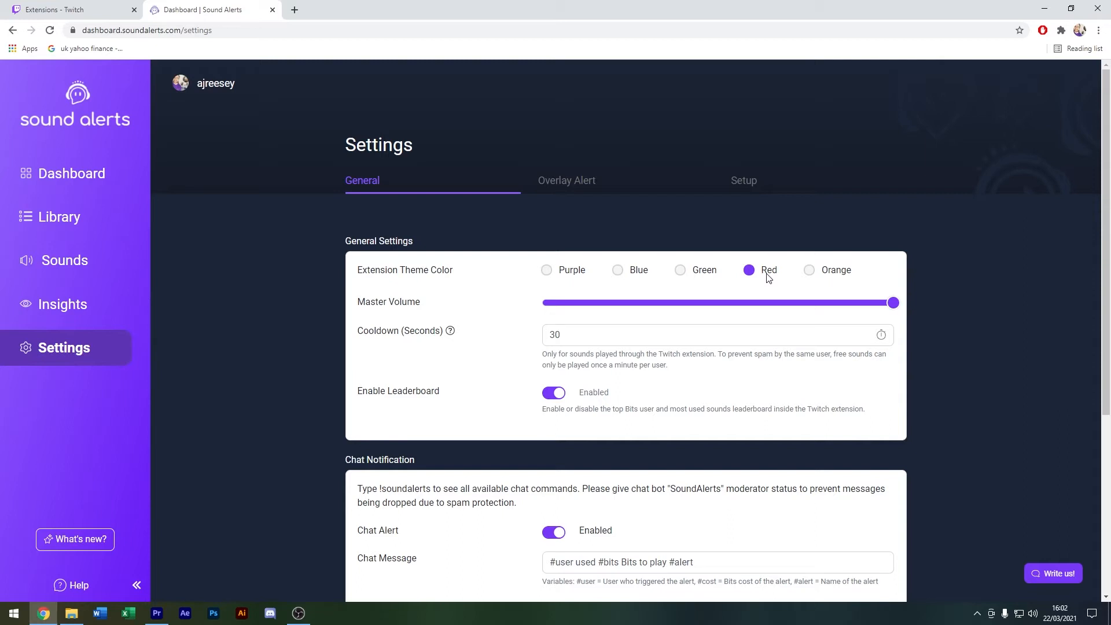
left_click(547, 271)
scroll(657, 351, "down", 1)
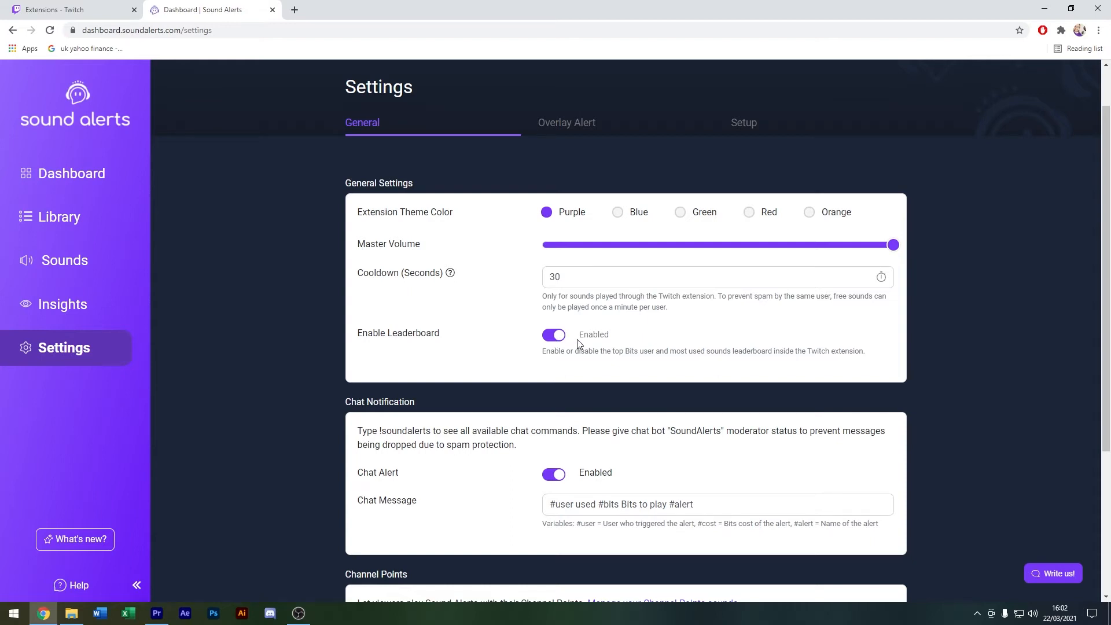
scroll(544, 370, "down", 2)
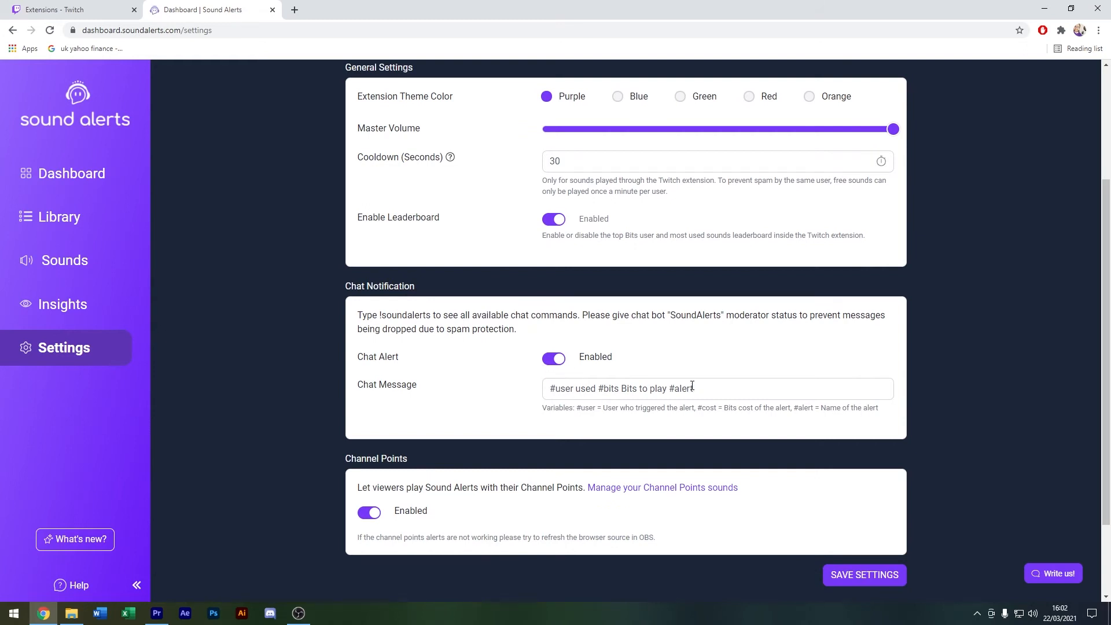
scroll(375, 457, "down", 1)
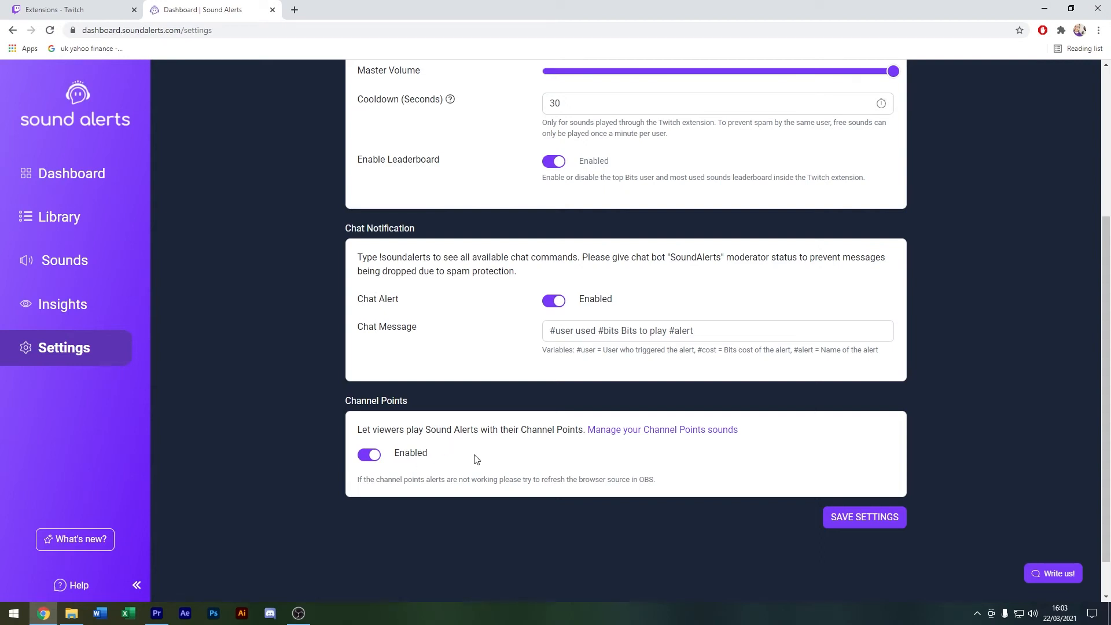
scroll(475, 453, "up", 5)
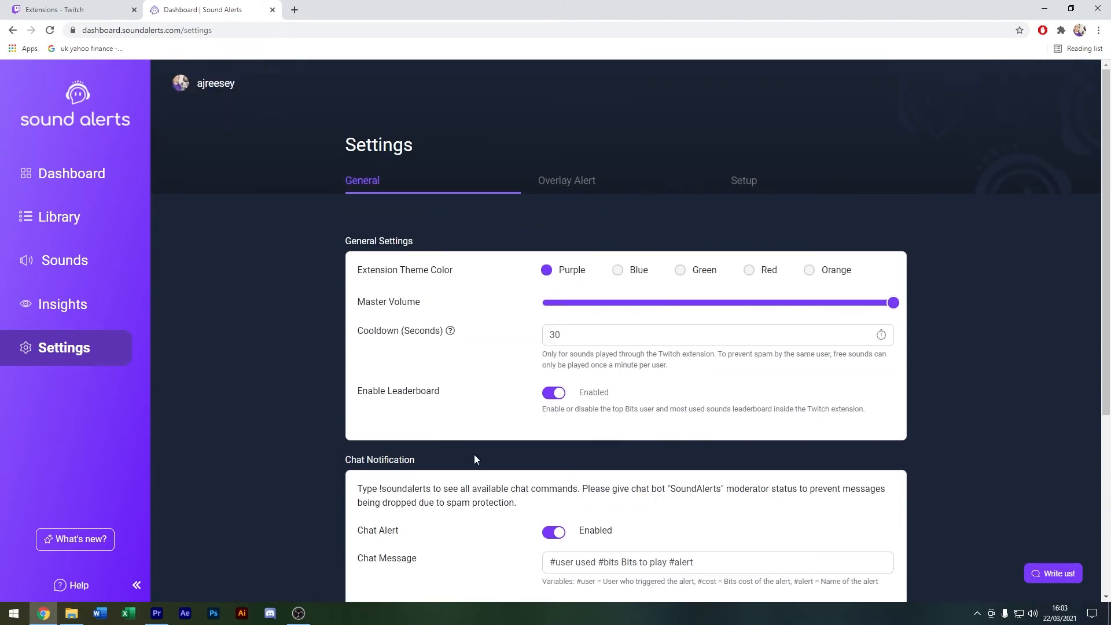
Save the overlay alert settings with the Default theme and a 10-second animation duration.
left_click(566, 191)
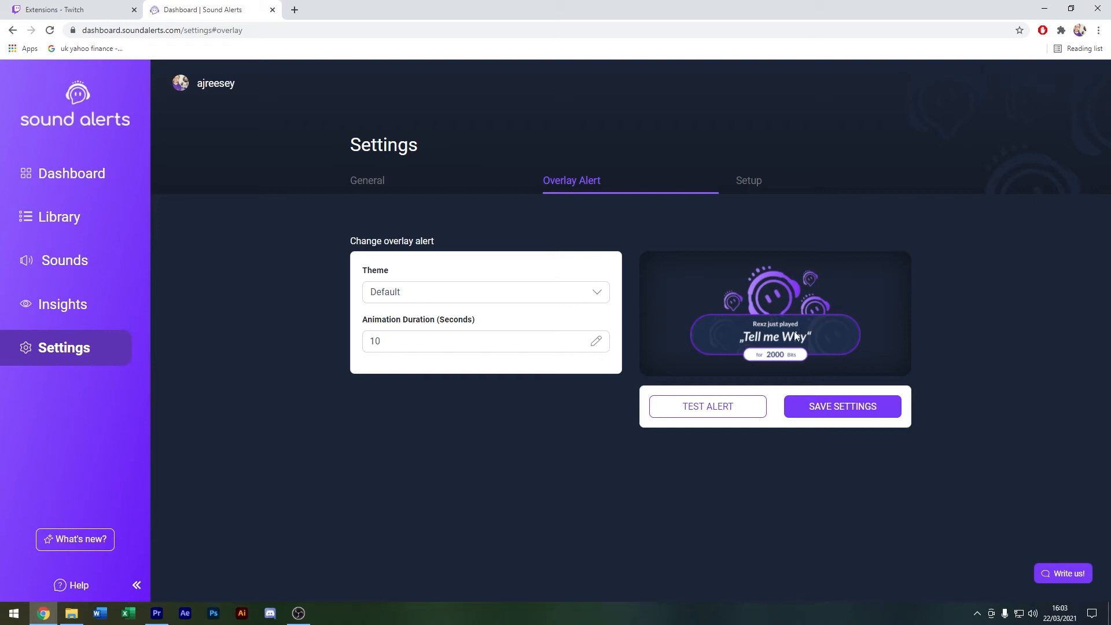
left_click(851, 401)
In the setup settings, choose OBS Studio, switch to the copy and paste method and copy the browser source URL.
left_click(753, 182)
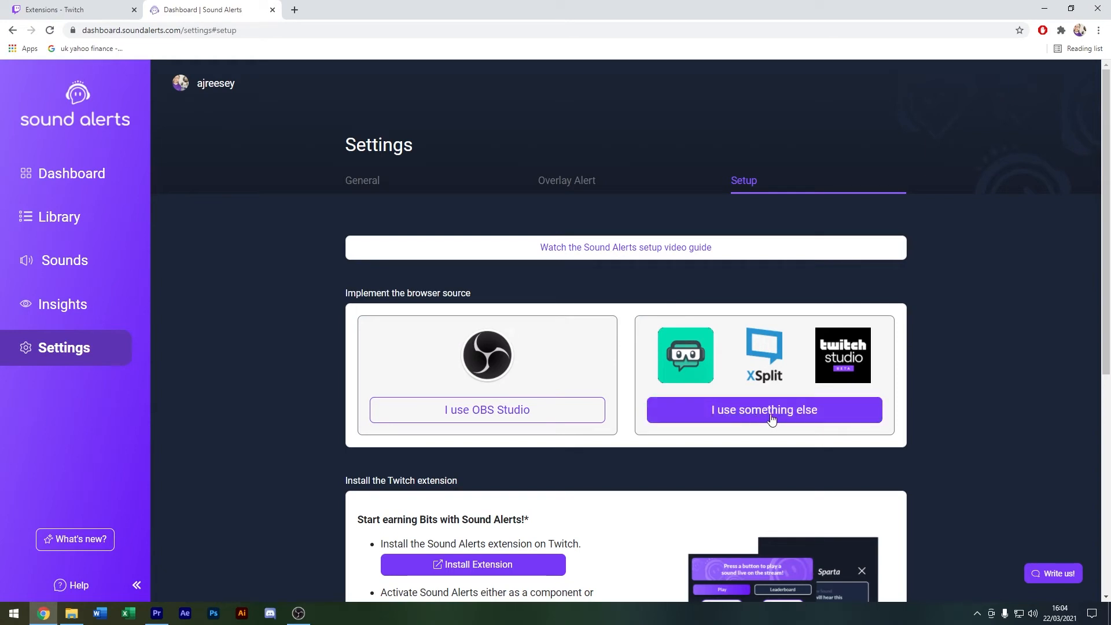
left_click(530, 417)
scroll(582, 326, "down", 3)
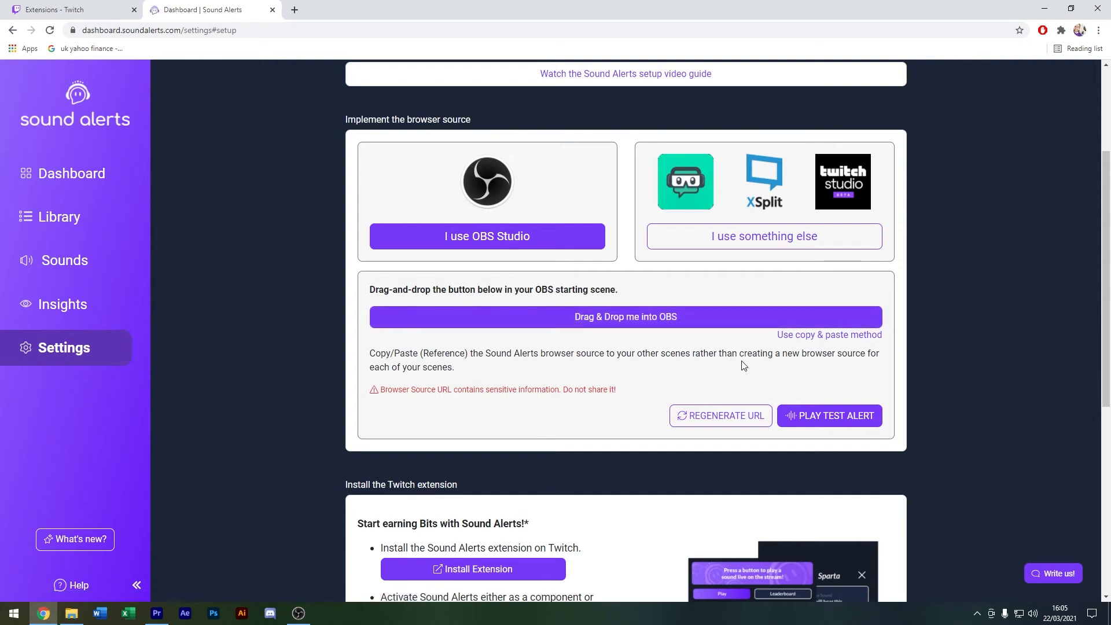
left_click(812, 335)
left_click(871, 322)
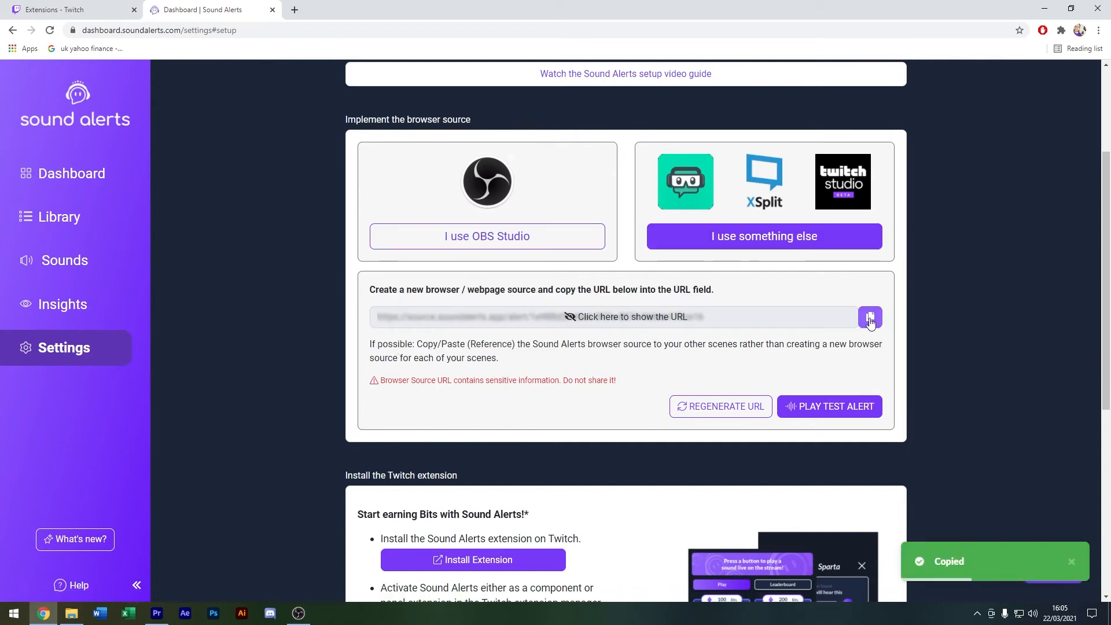
Switch to OBS and add a new browser source named "Sound Alerts" to the YT Recording scene.
left_click_drag(0, 298, 767, 3)
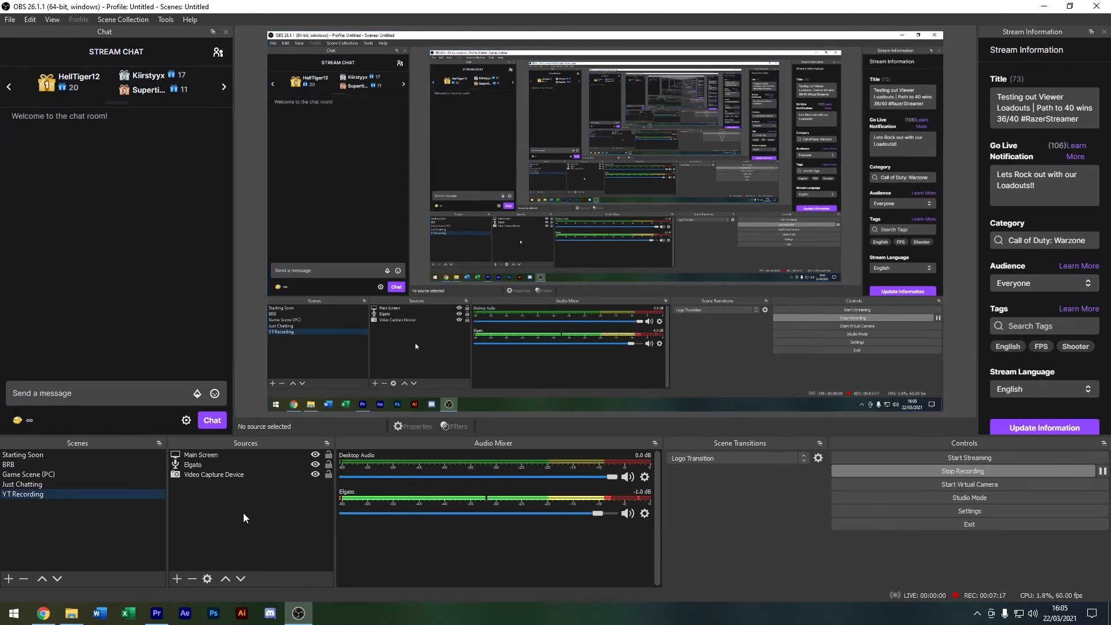
left_click(180, 577)
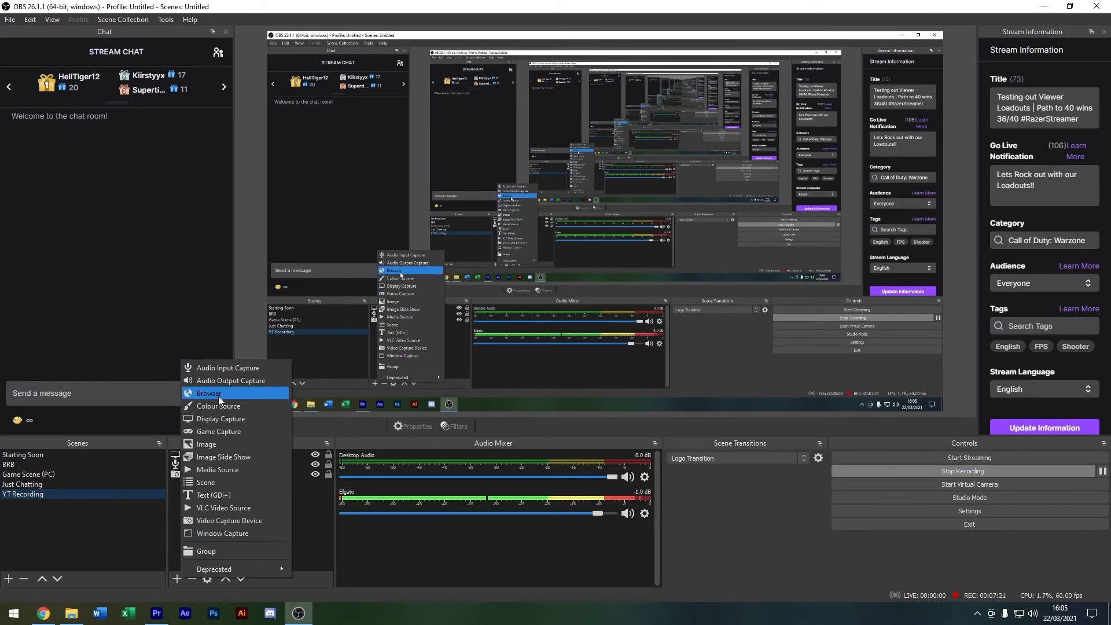
left_click(218, 396)
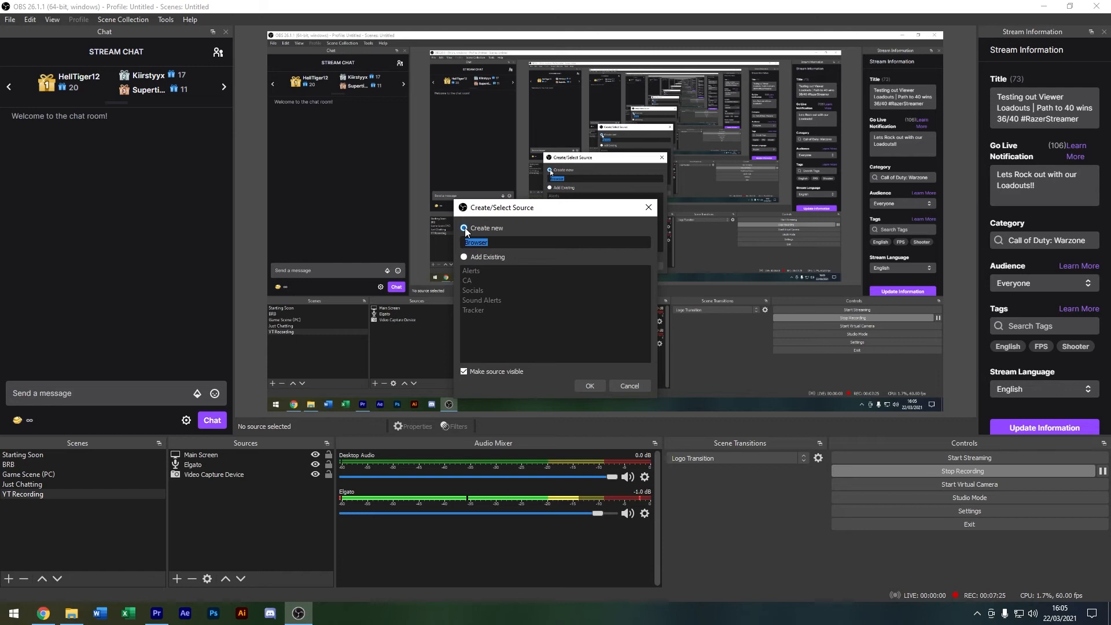
type("Sound Alet")
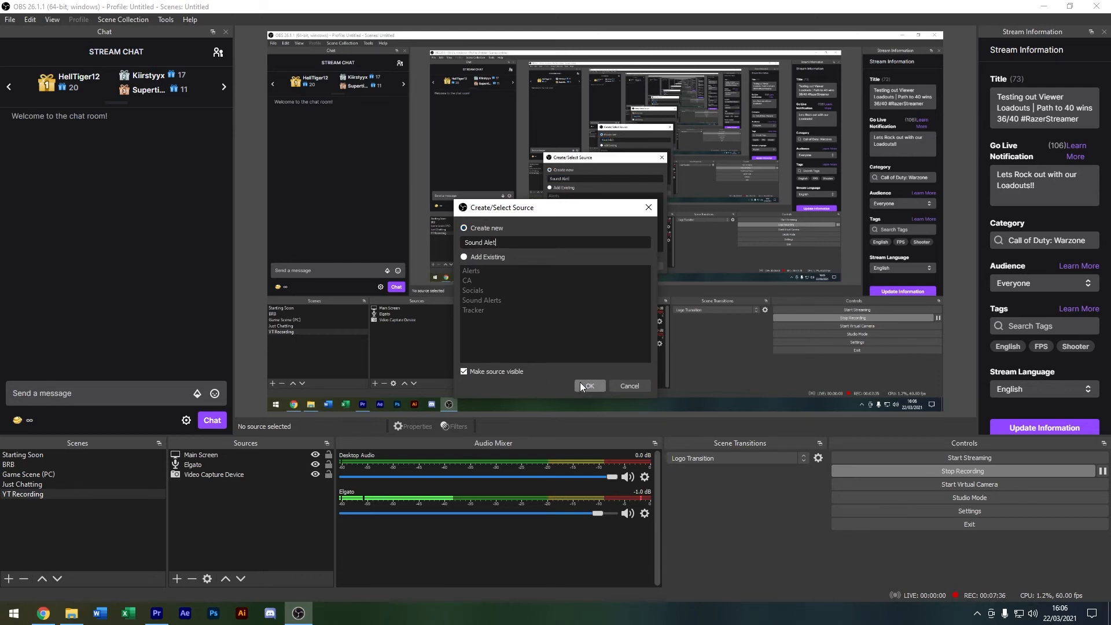
key("BackSpace")
type("rts")
left_click(581, 384)
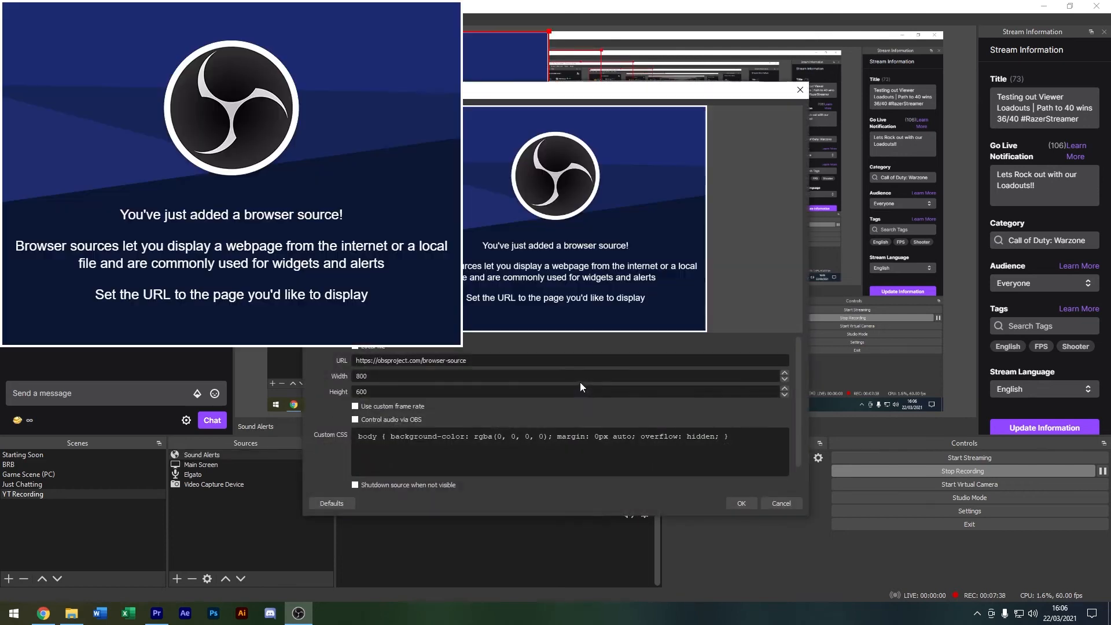
Replace the browser source's default URL with the copied private Sound Alerts URL and accept the source properties.
key("ctrl+a")
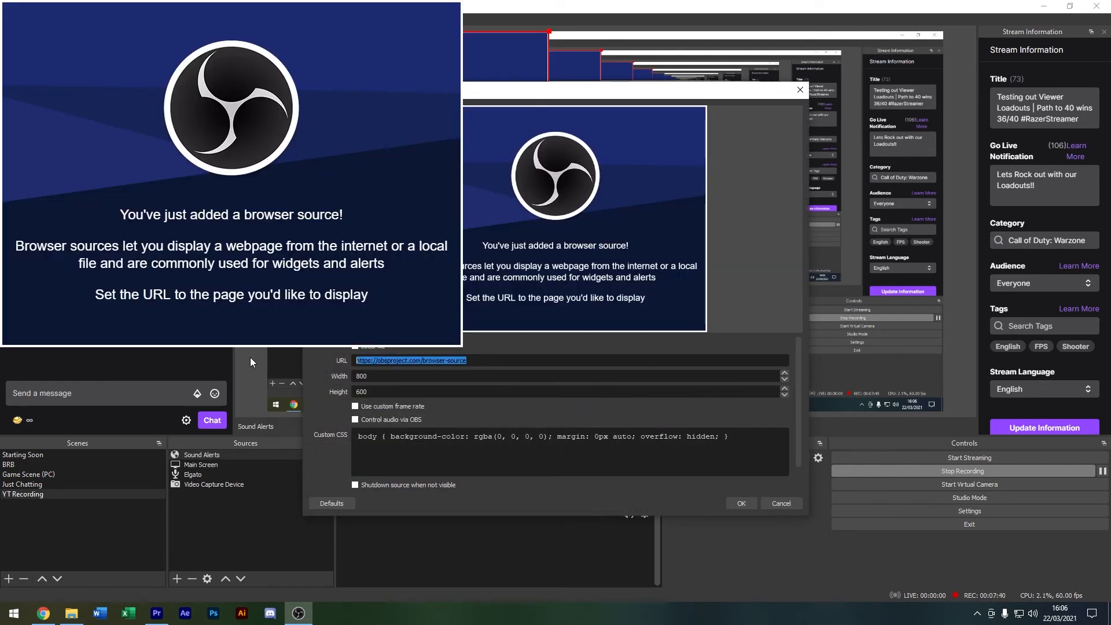
key("ctrl+v")
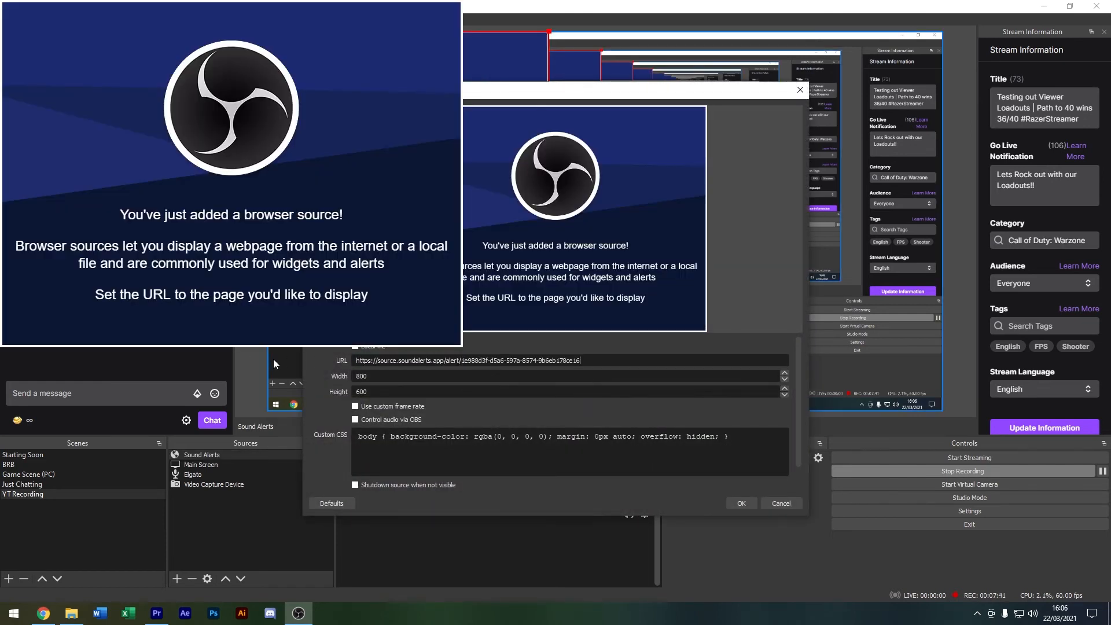
left_click(742, 504)
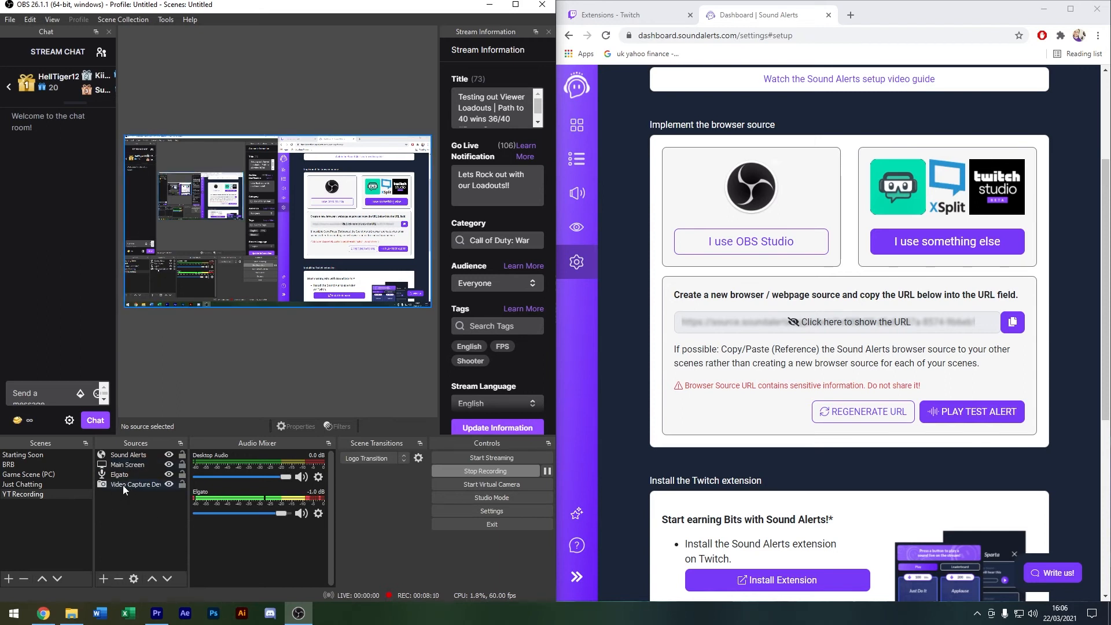
Switch to the Sound Alerts dashboard in Chrome and play a test alert from the overlay alert settings.
left_click(586, 263)
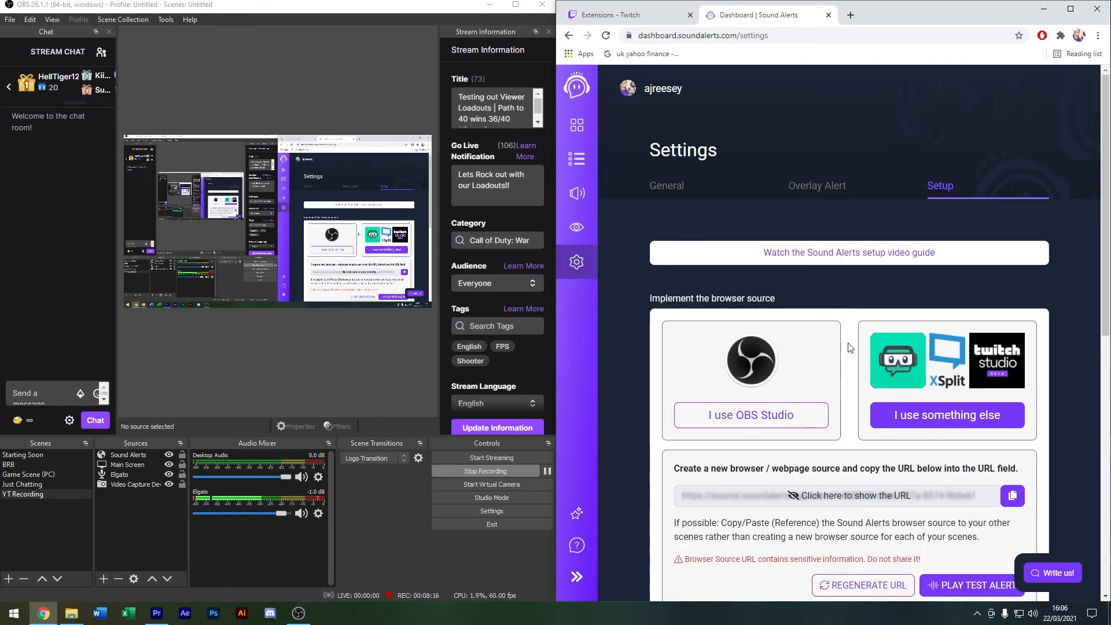
left_click(702, 186)
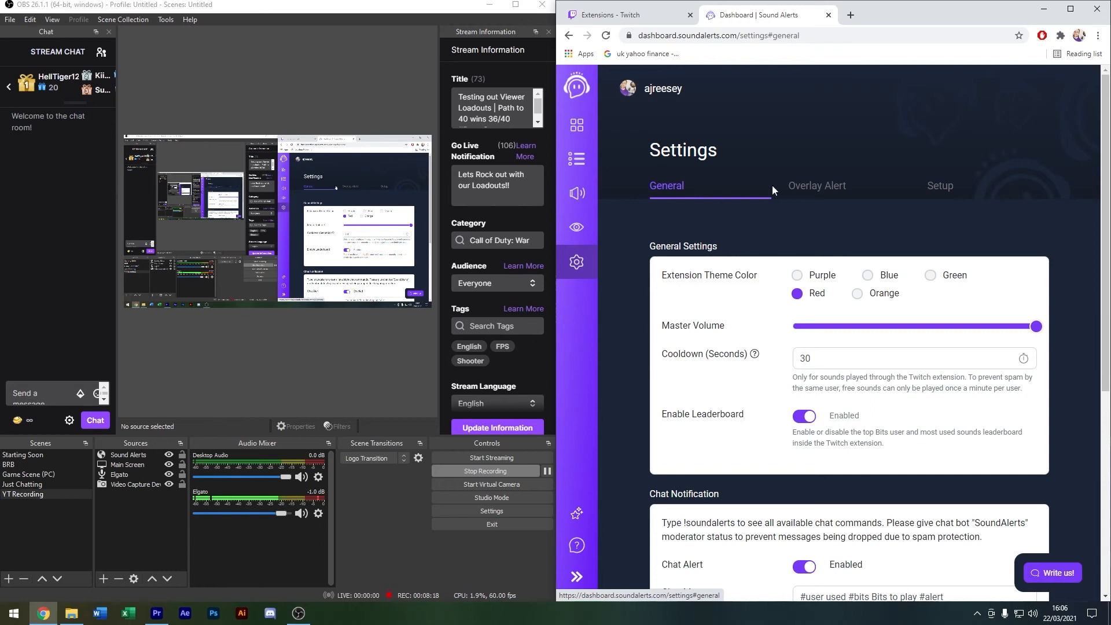
left_click(814, 193)
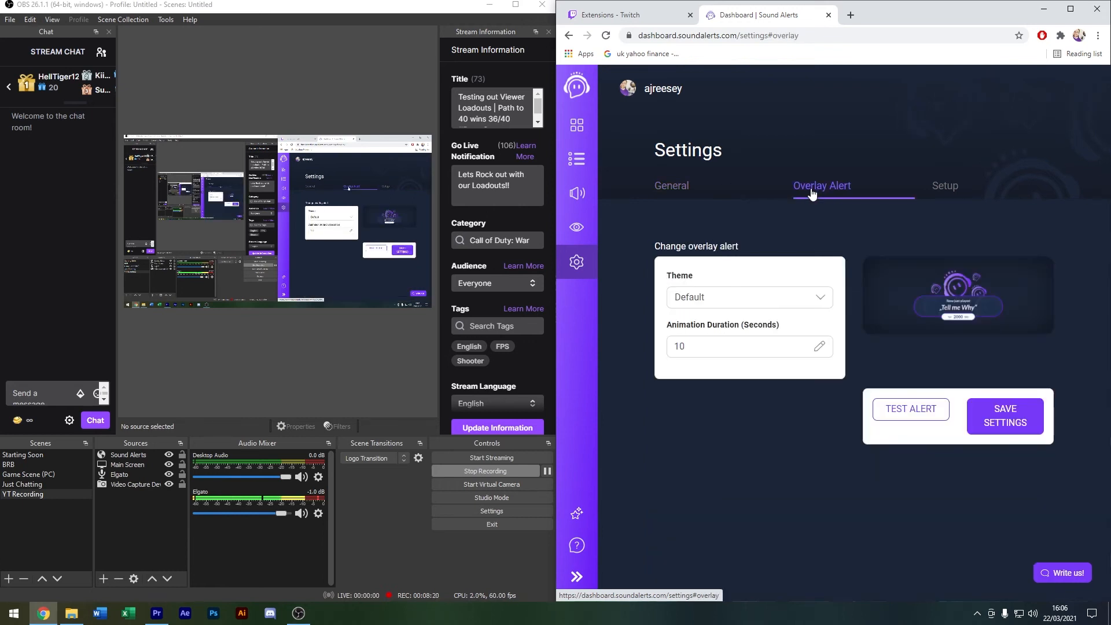
left_click(899, 409)
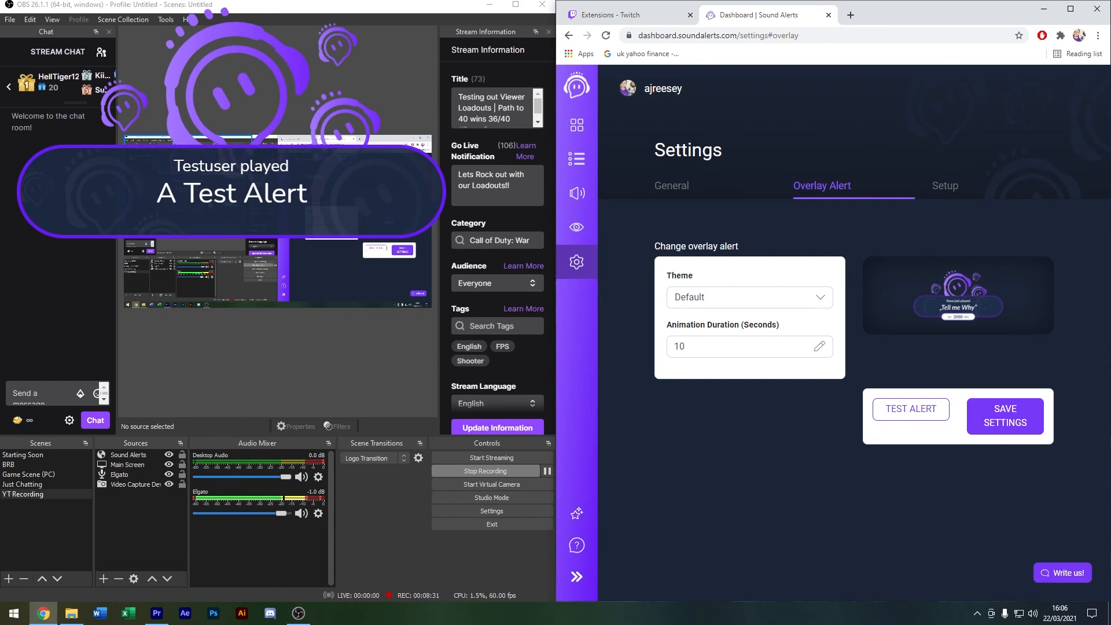
Reposition and shrink the Sound Alerts source toward the upper-left of the OBS canvas, playing another test alert to check its placement.
left_click(188, 188)
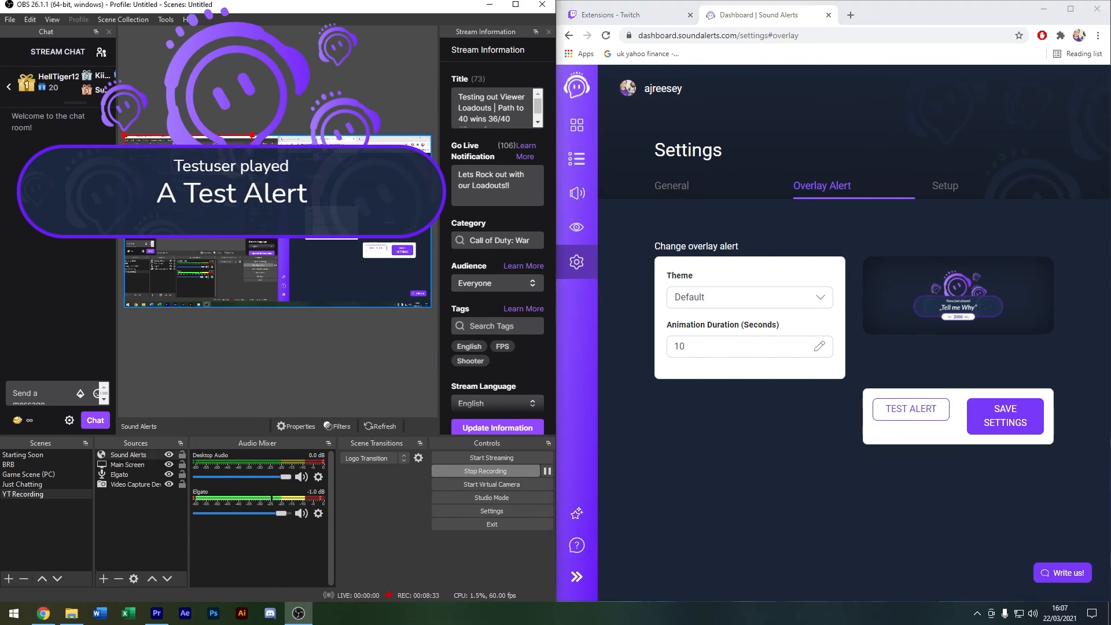
left_click_drag(252, 231, 272, 215)
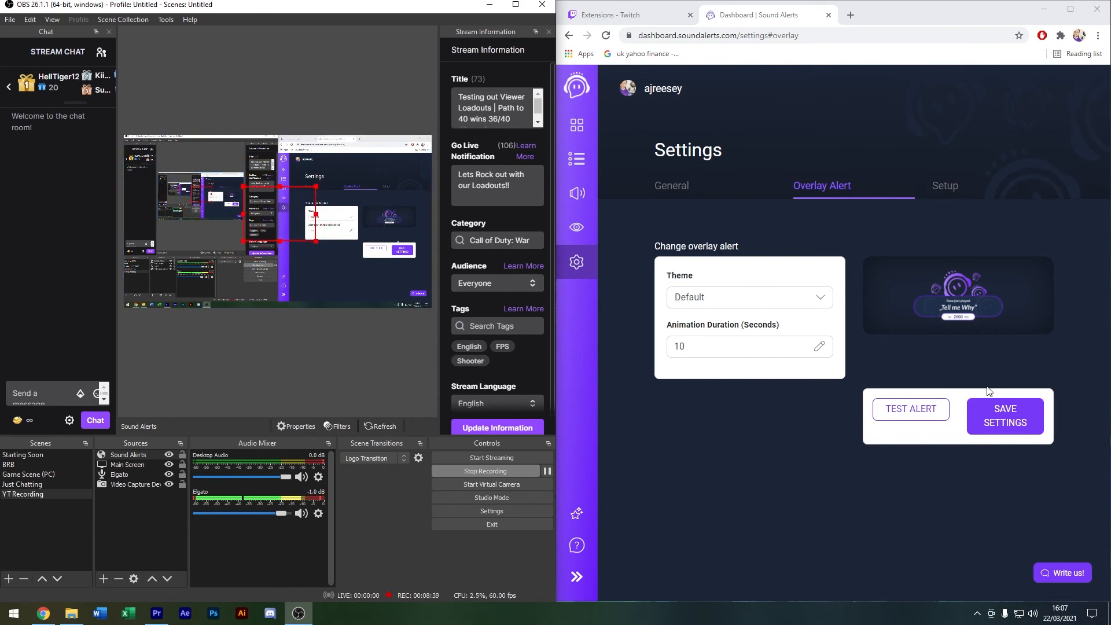
left_click(920, 412)
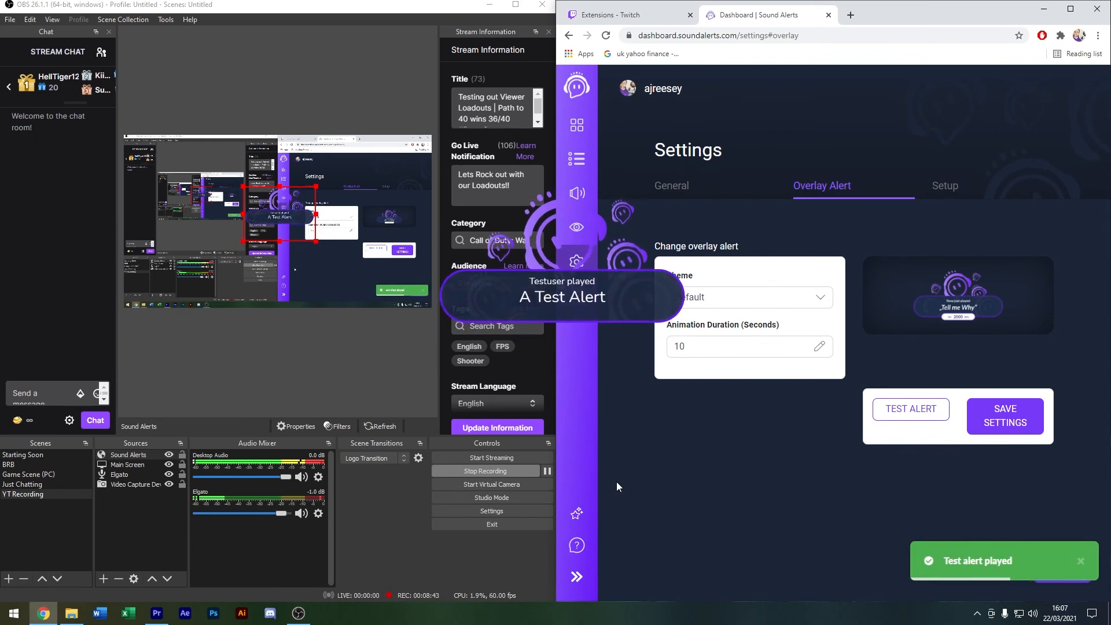
left_click_drag(315, 241, 163, 177)
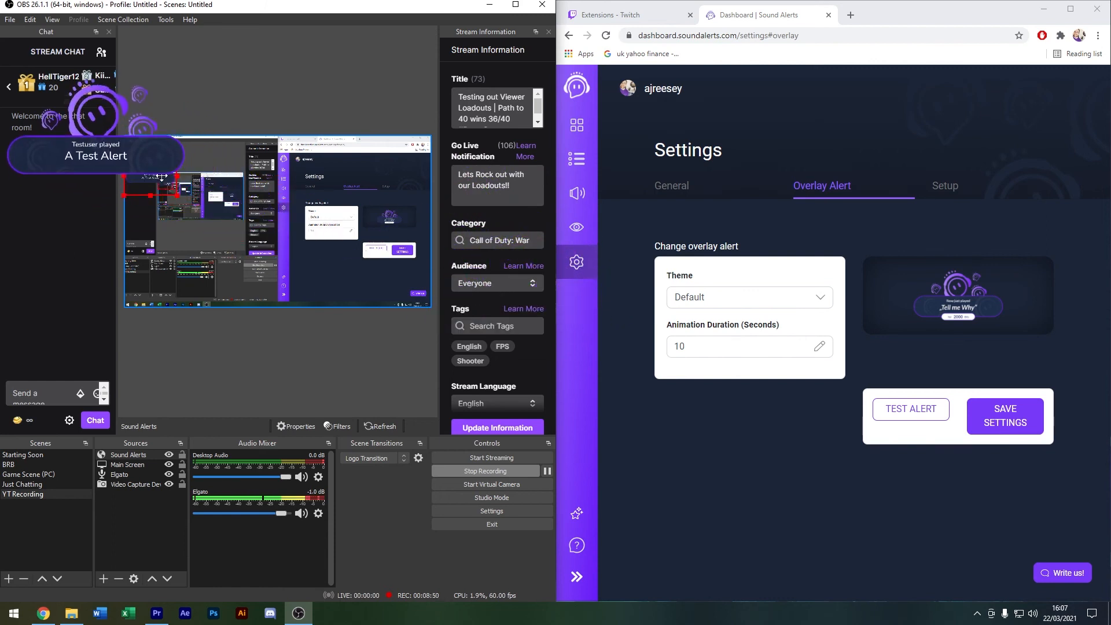